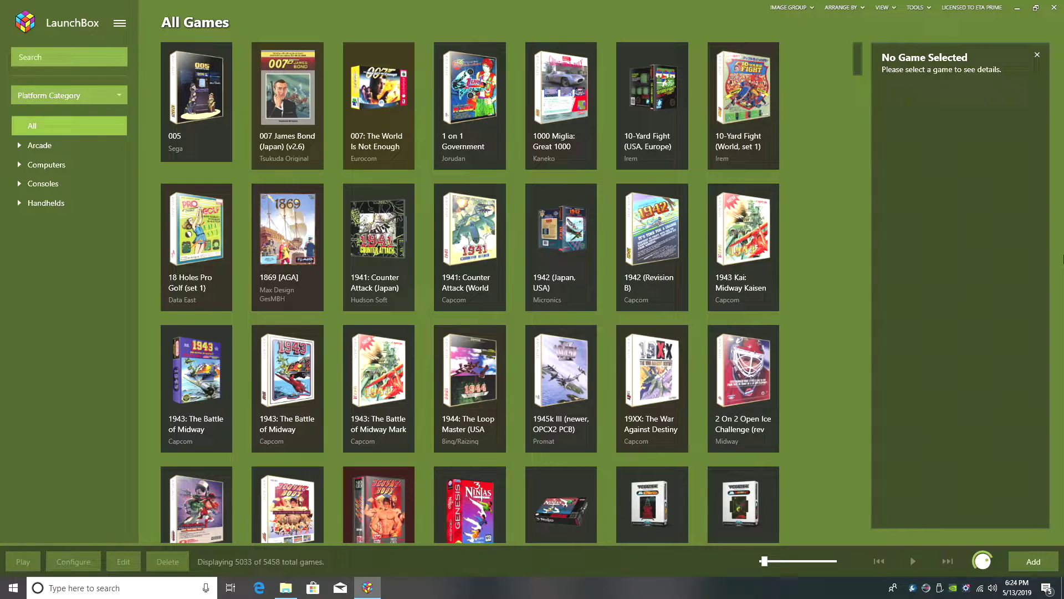
Check the Sega ROM archives inside the sc-3000 folder on the desktop, and close its window
click(1018, 8)
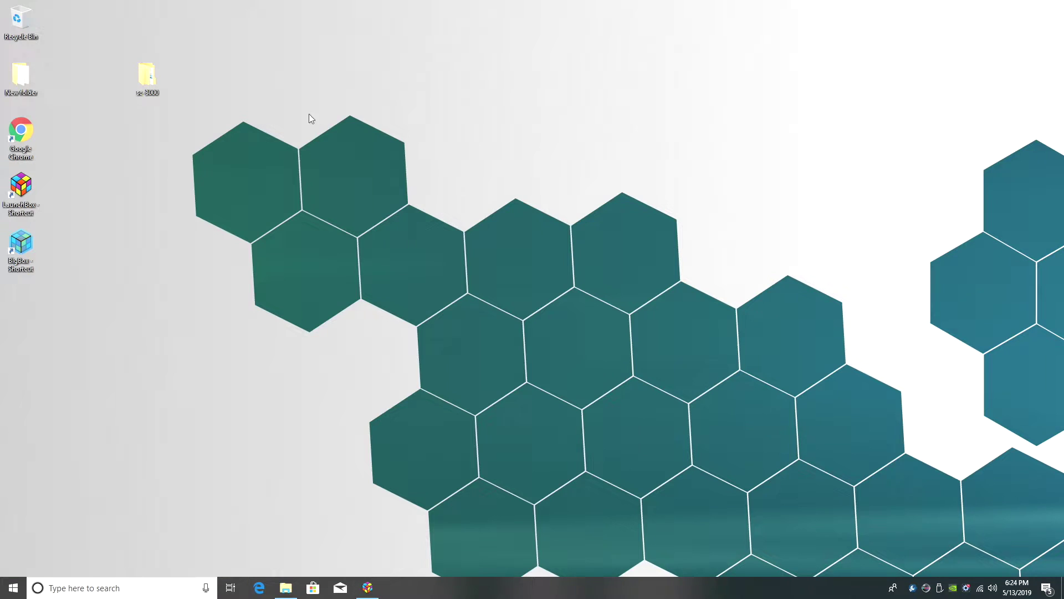
double_click(152, 91)
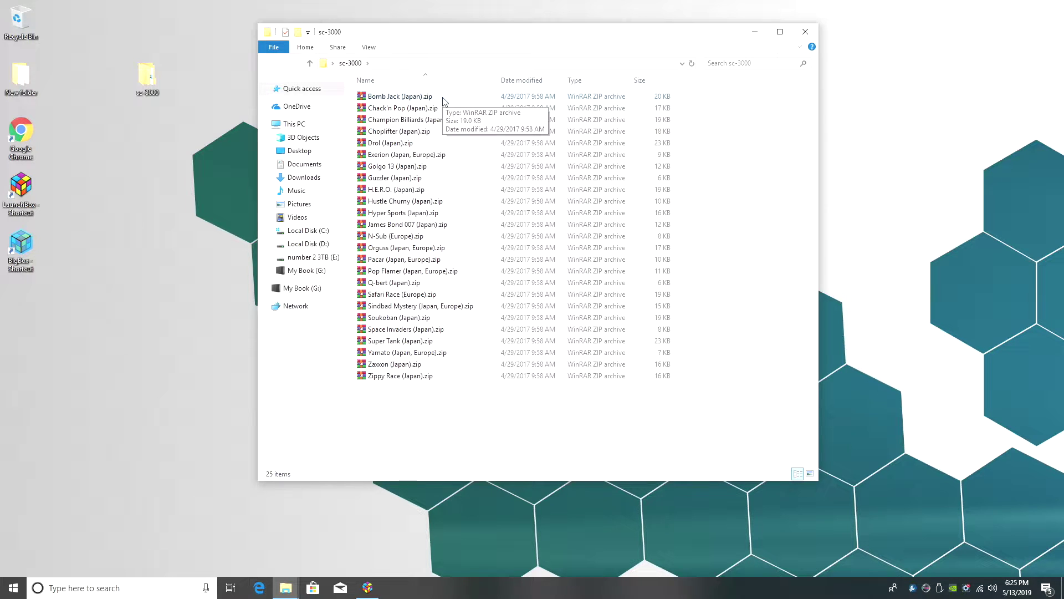
click(815, 35)
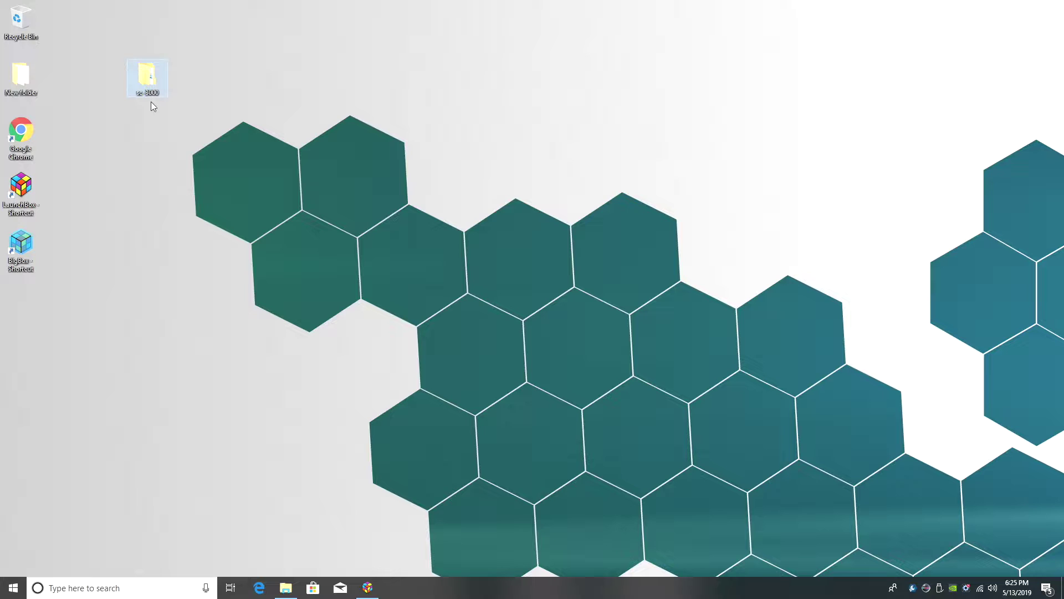
Copy the sc-3000 folder from the desktop into LaunchBox's Games folder in File Explorer, docked to half of the screen
click(285, 587)
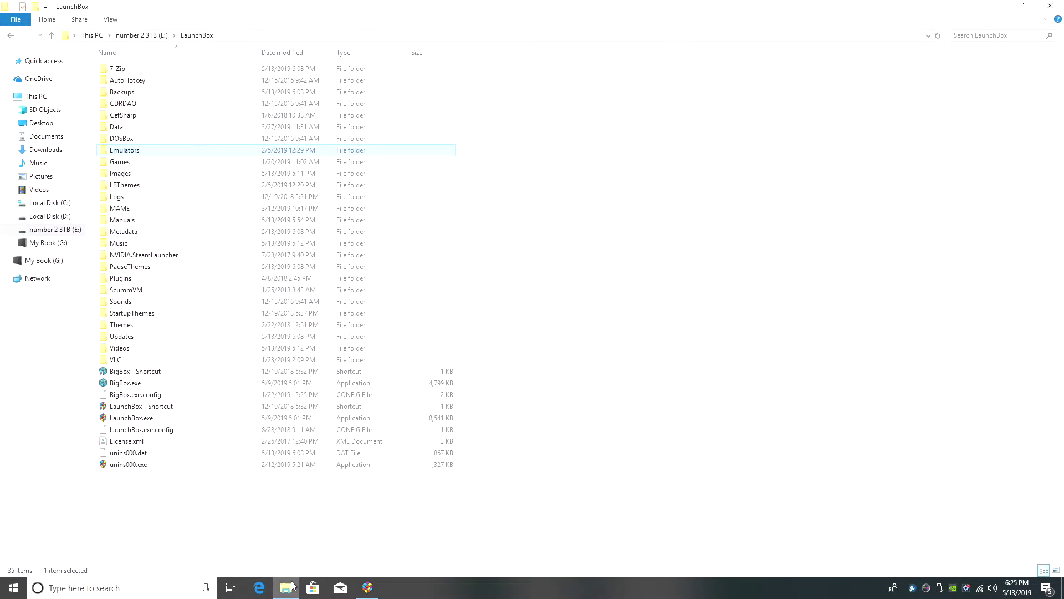
drag(554, 6, 1063, 119)
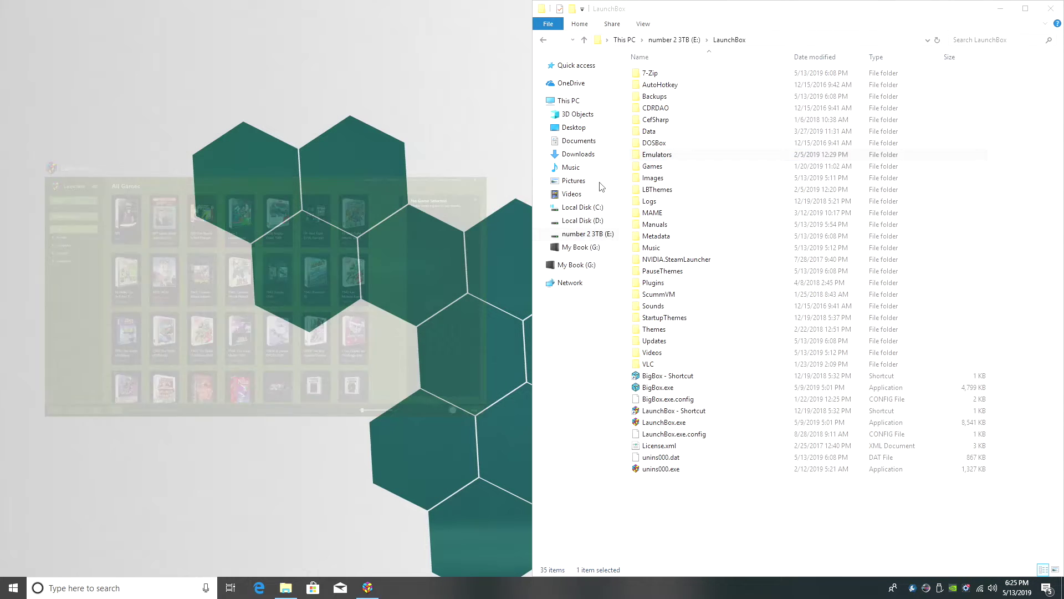
double_click(666, 169)
drag(147, 78, 666, 547)
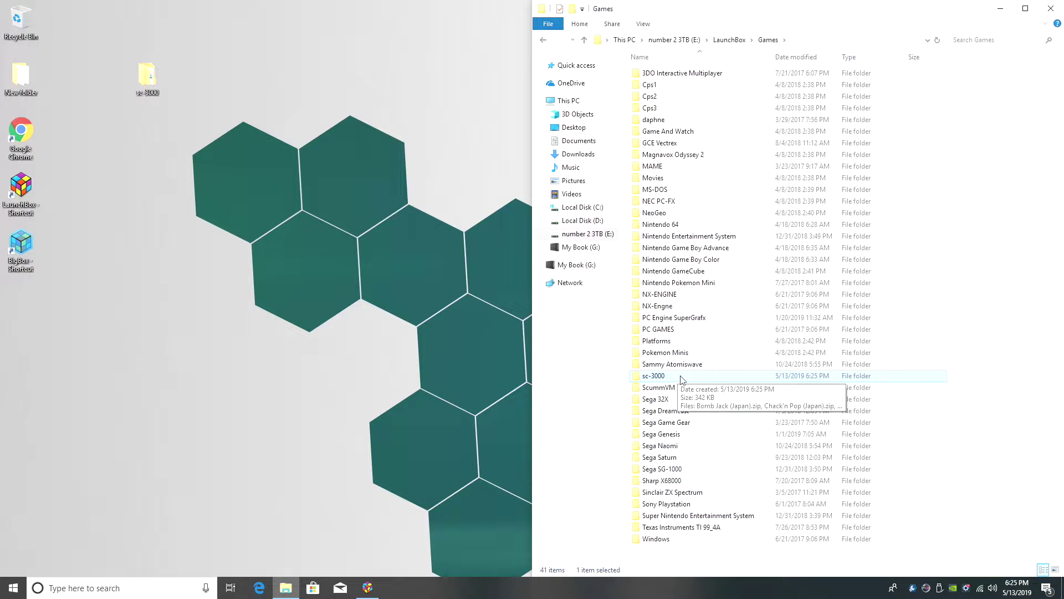
Launch retroarch.exe from the RetroArch folder inside LaunchBox's Emulators folder
click(545, 40)
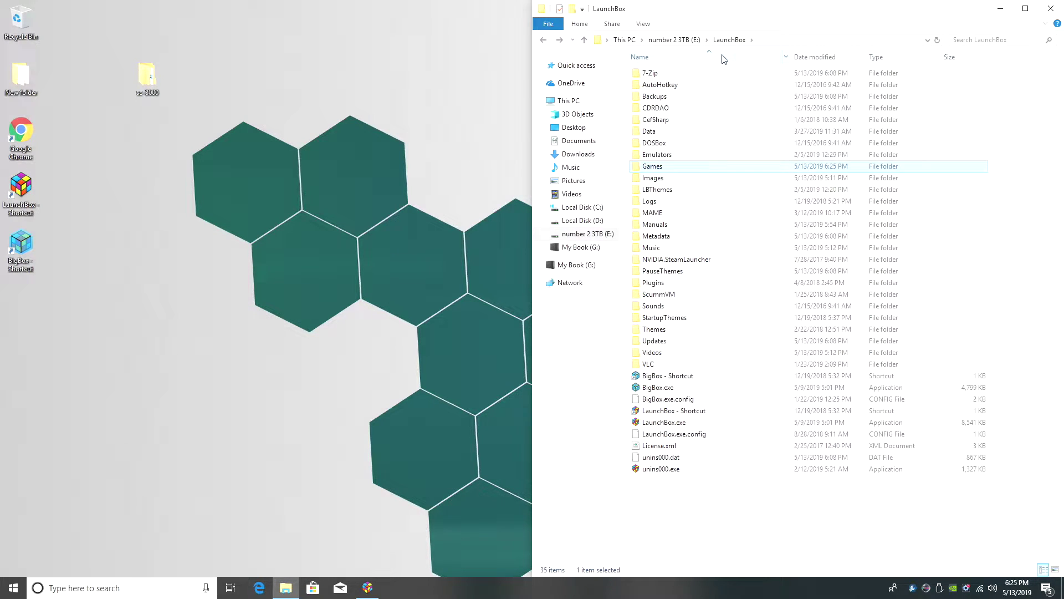
double_click(678, 156)
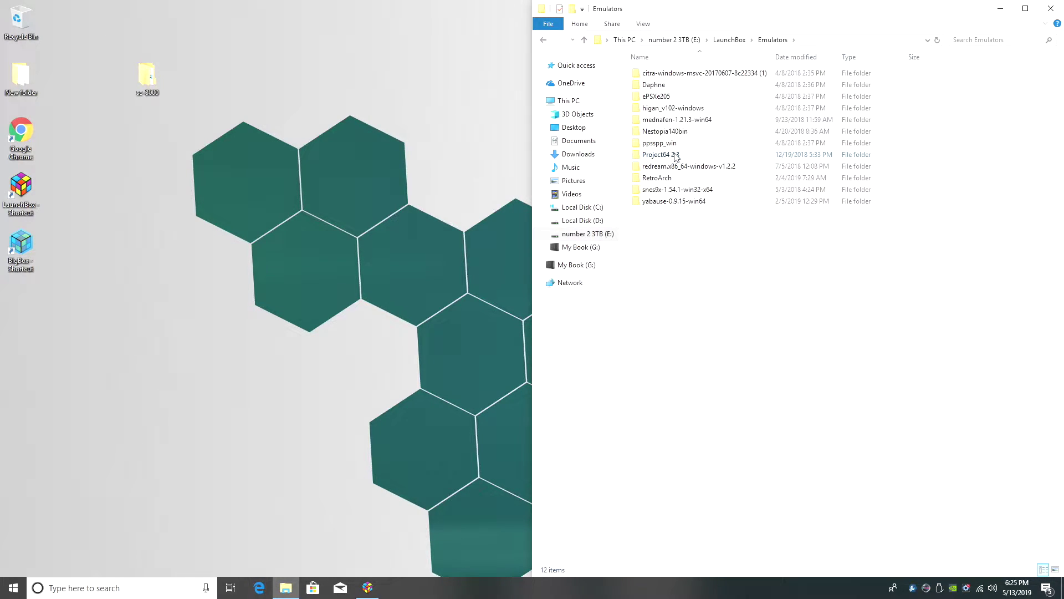
double_click(665, 179)
scroll(643, 311, down, 20)
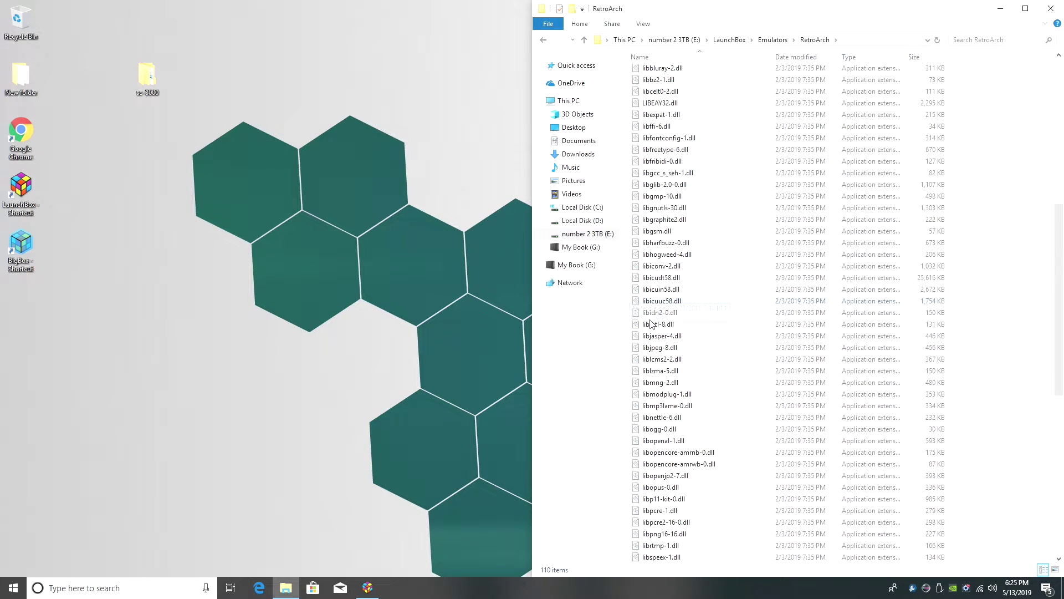
double_click(661, 466)
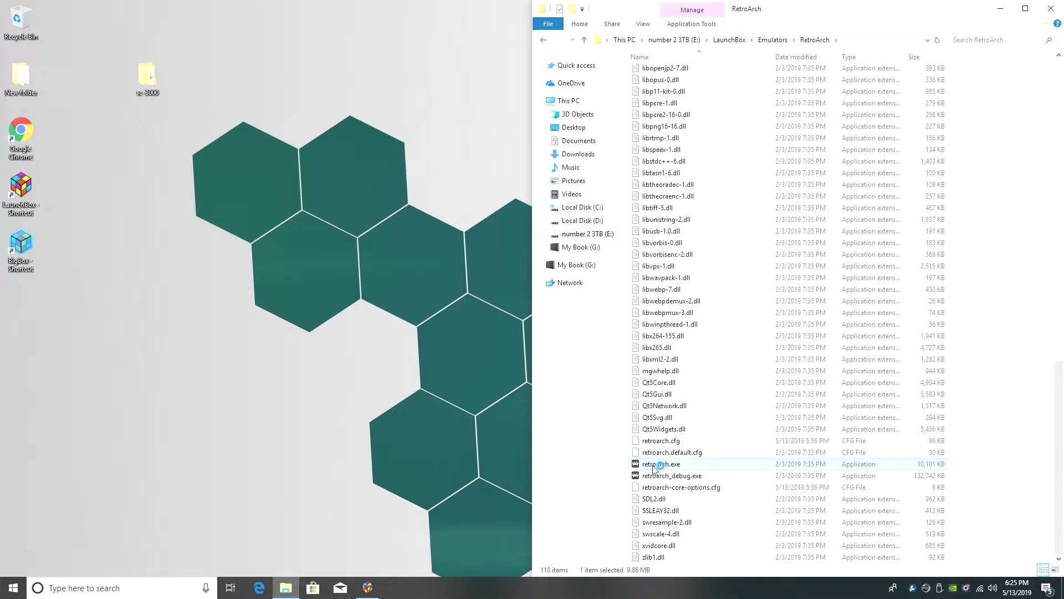
Open the Core Updater list in RetroArch's Online Updater
key(Down)
key(Down)
key(Down)
key(Return)
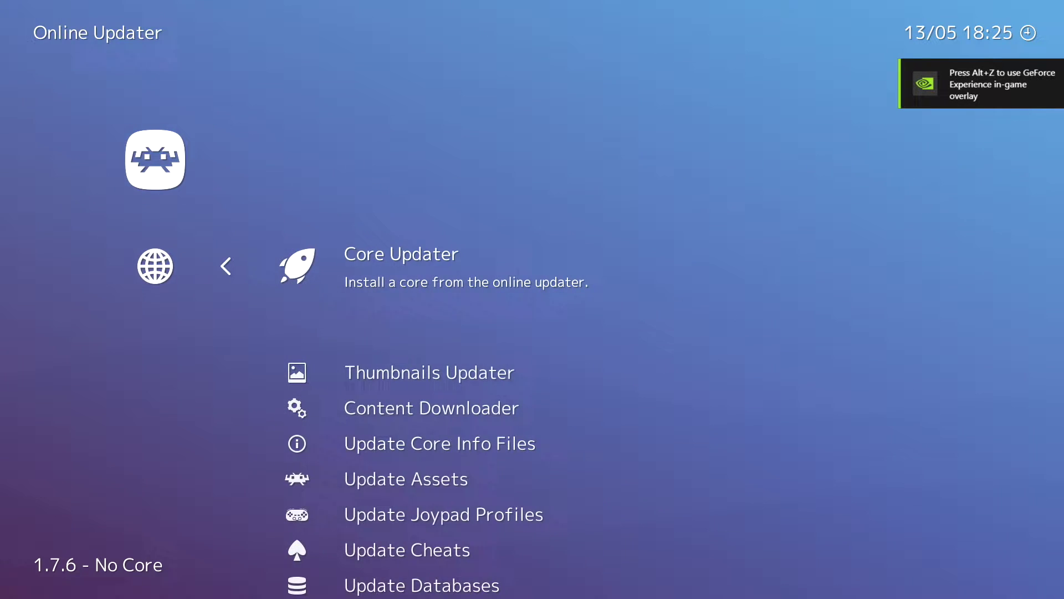
key(Return)
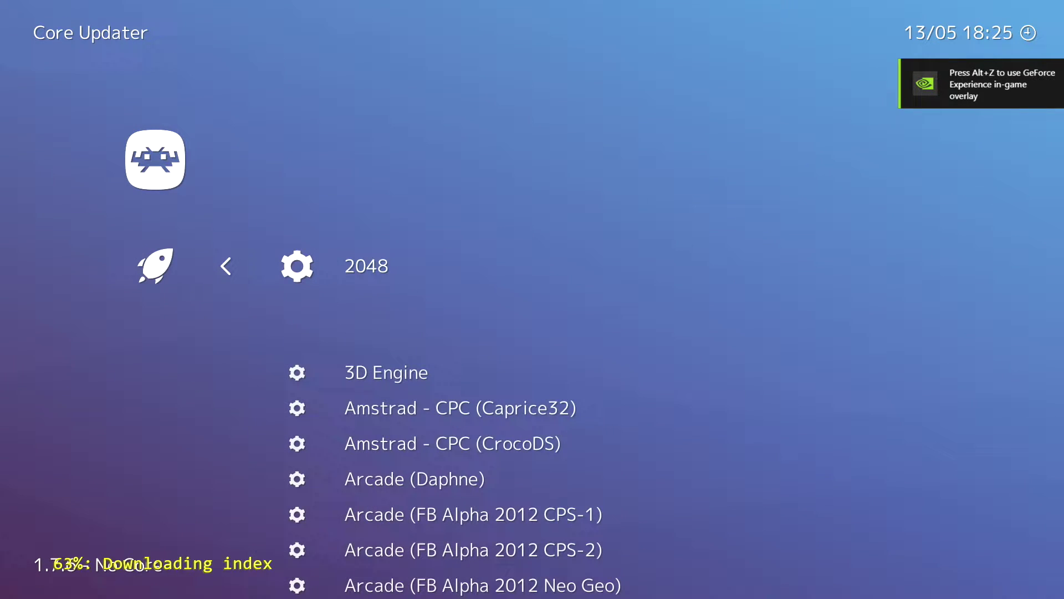
Select the Sega - MS/GG/MD/CD (Genesis Plus GX) core in the updater list, and quit RetroArch
key(Up)
key(Up)
key(Up)
key(Up)
key(Up)
key(Up)
key(Up)
key(Up)
key(Up)
key(Up)
key(Up)
key(Up)
key(Up)
key(Up)
key(Up)
key(Up)
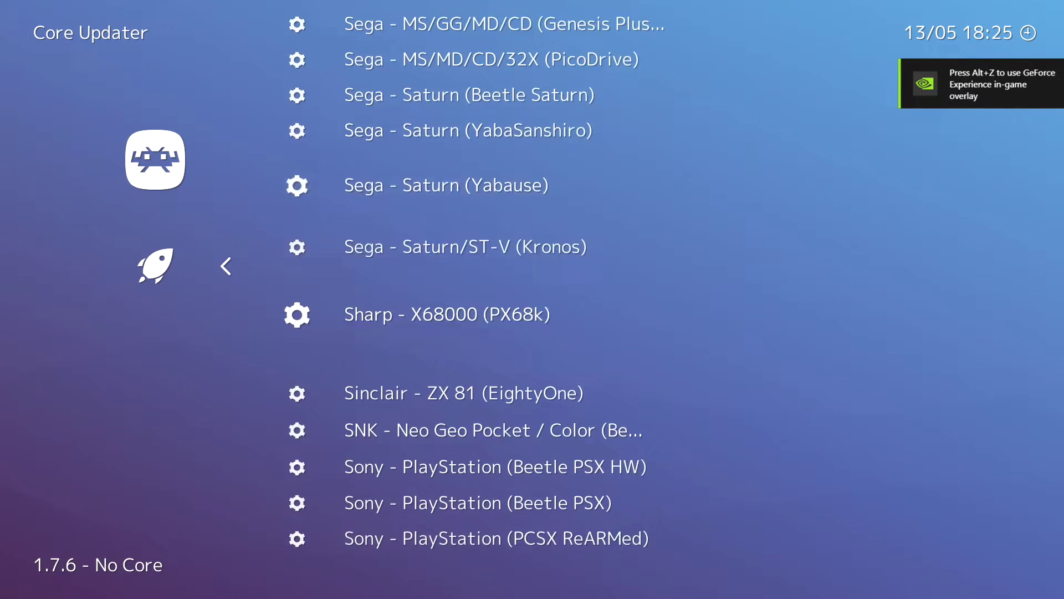
key(Up)
key(Up)
key(Up)
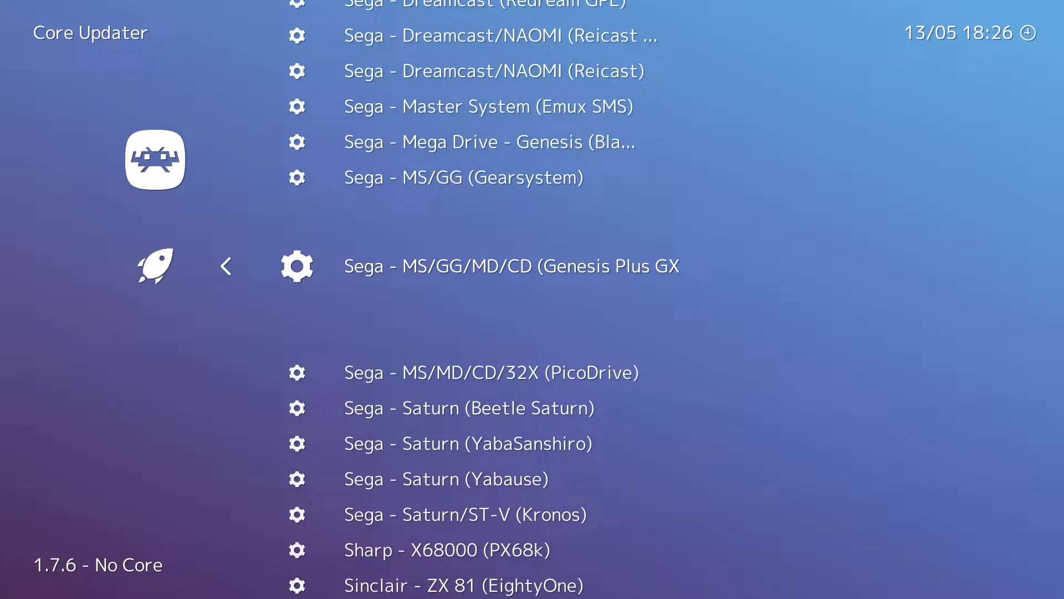
key(Return)
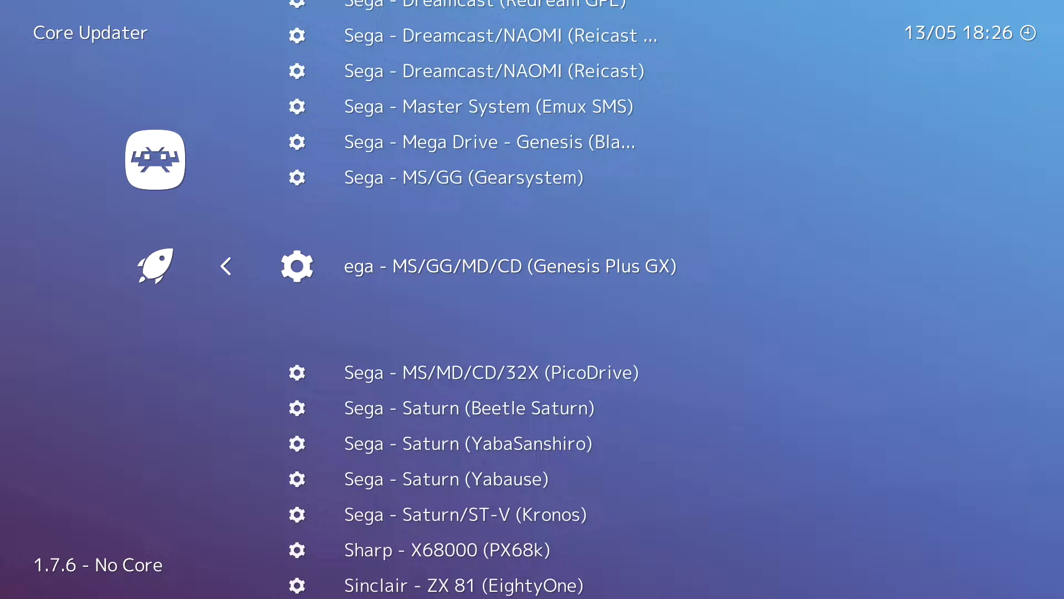
key(Escape)
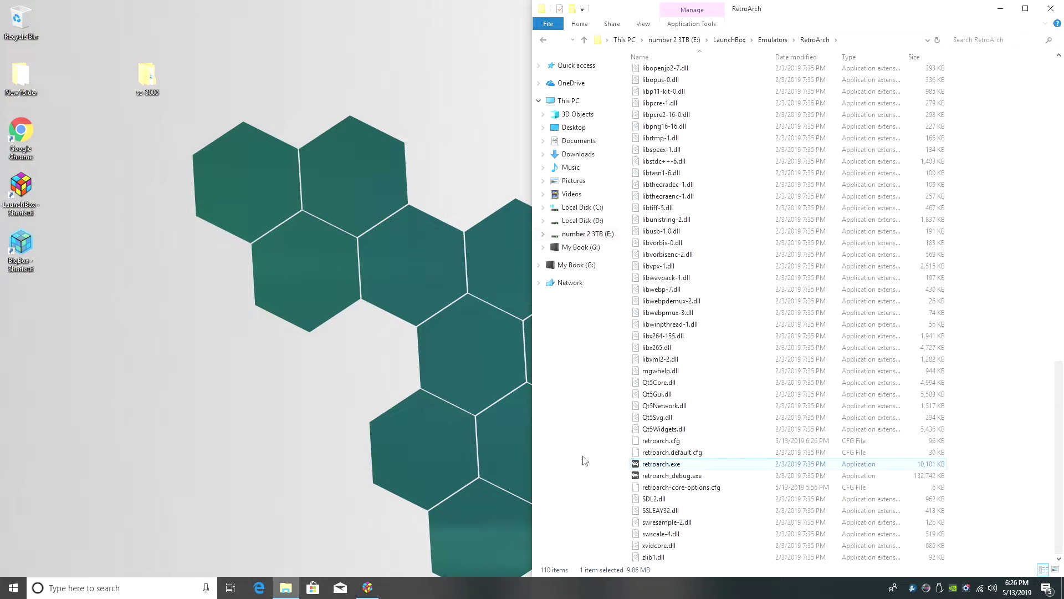
Switch to LaunchBox and open the associated platforms of the Retroarch emulator at the Sega SC-3000 entry
click(368, 587)
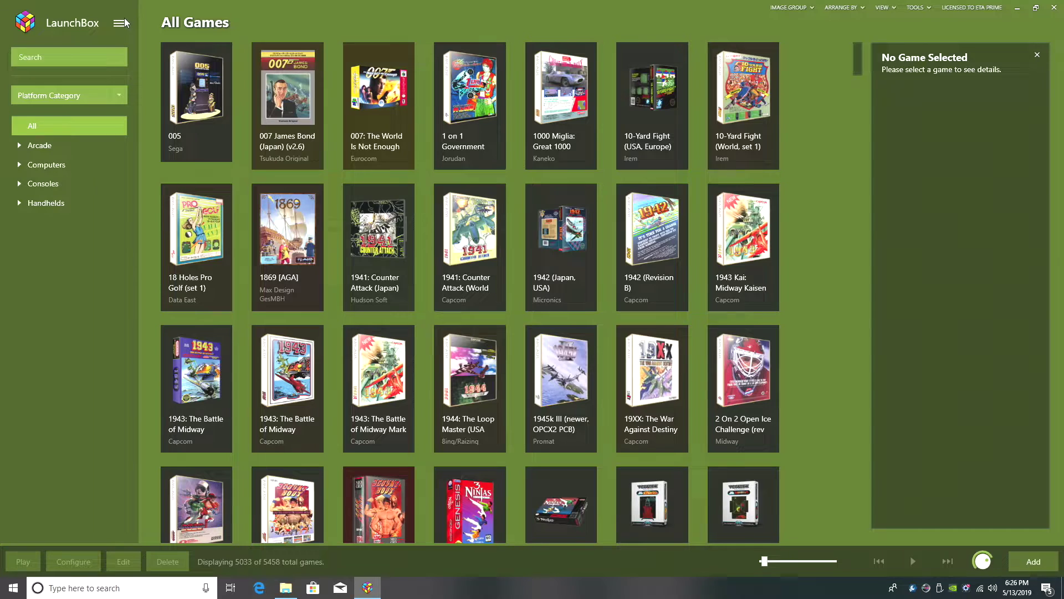
click(121, 23)
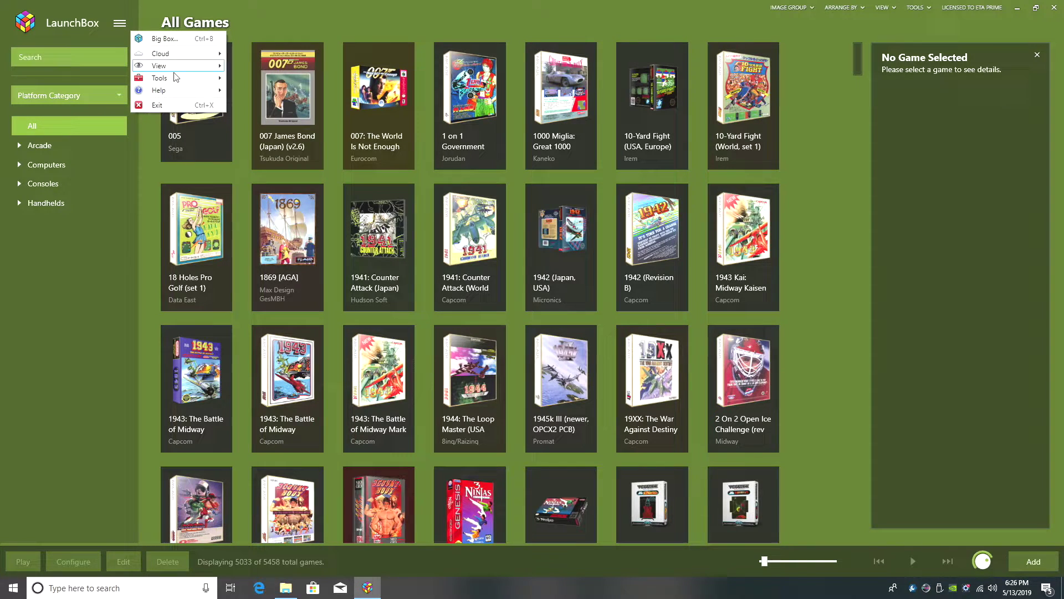
mouse_move(177, 78)
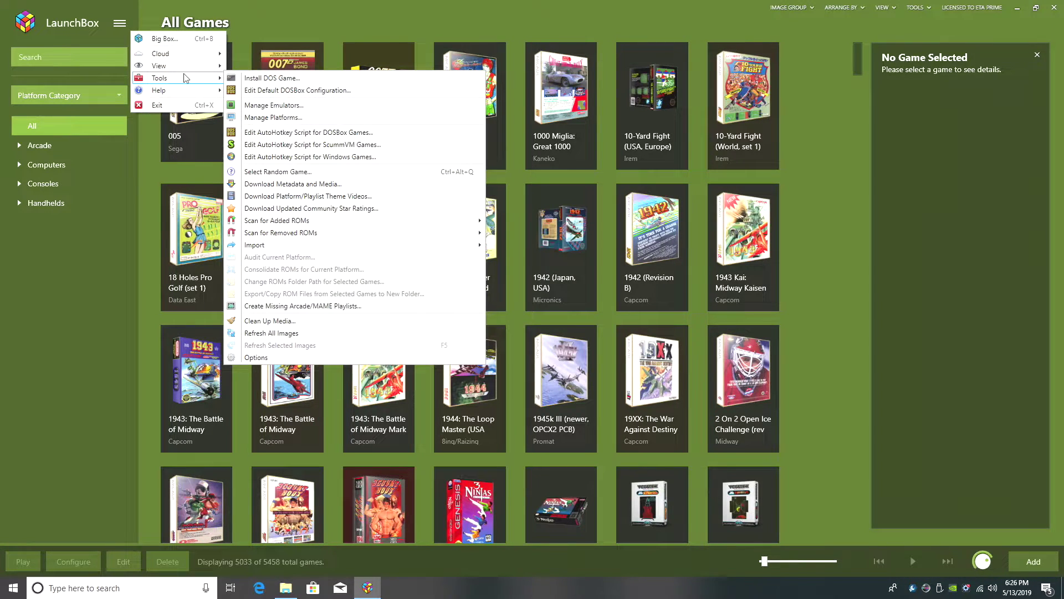
click(304, 106)
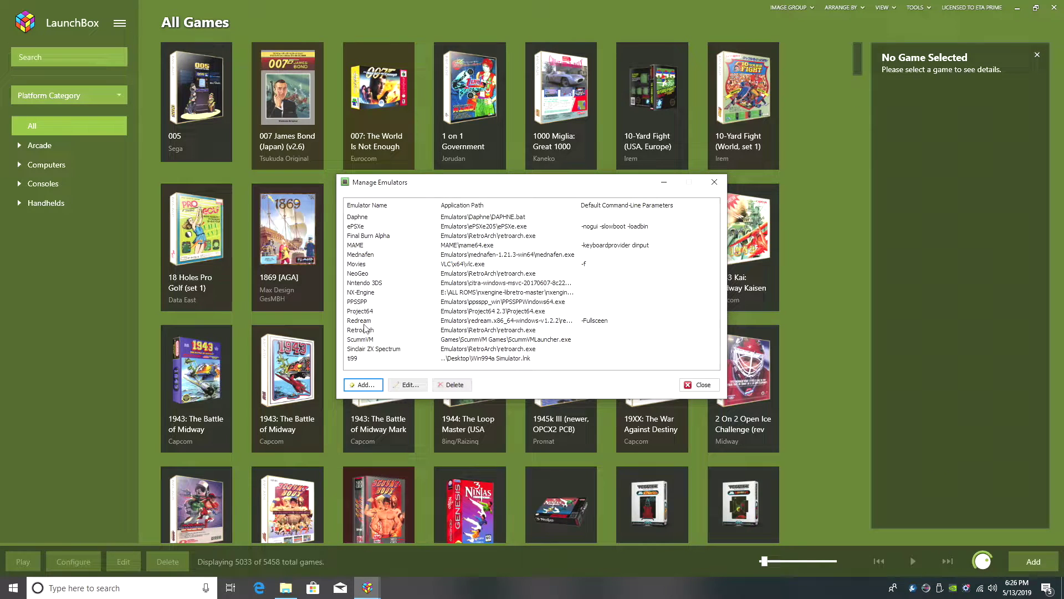
double_click(366, 330)
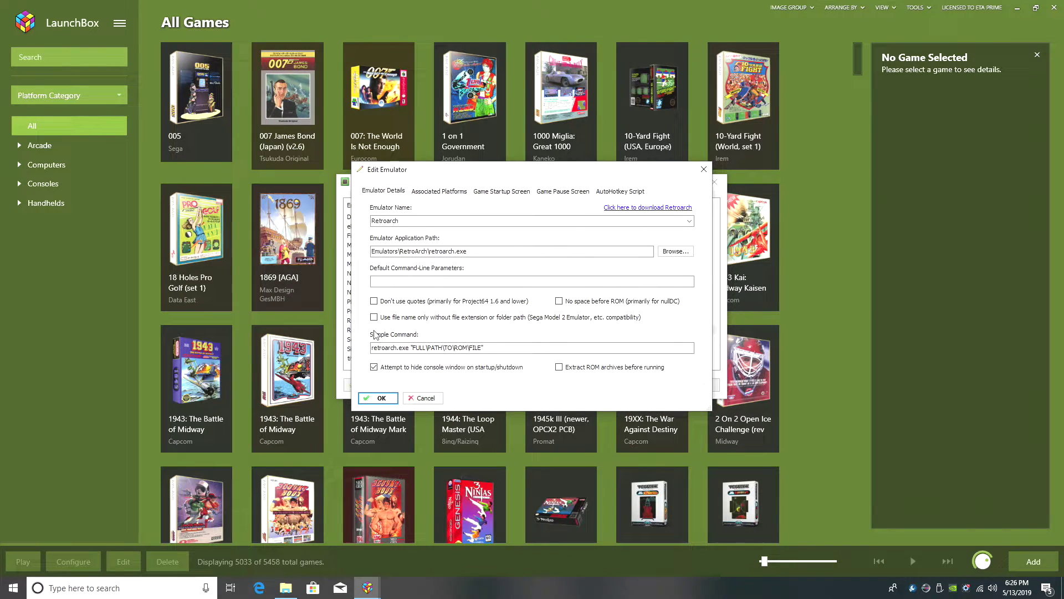
click(447, 191)
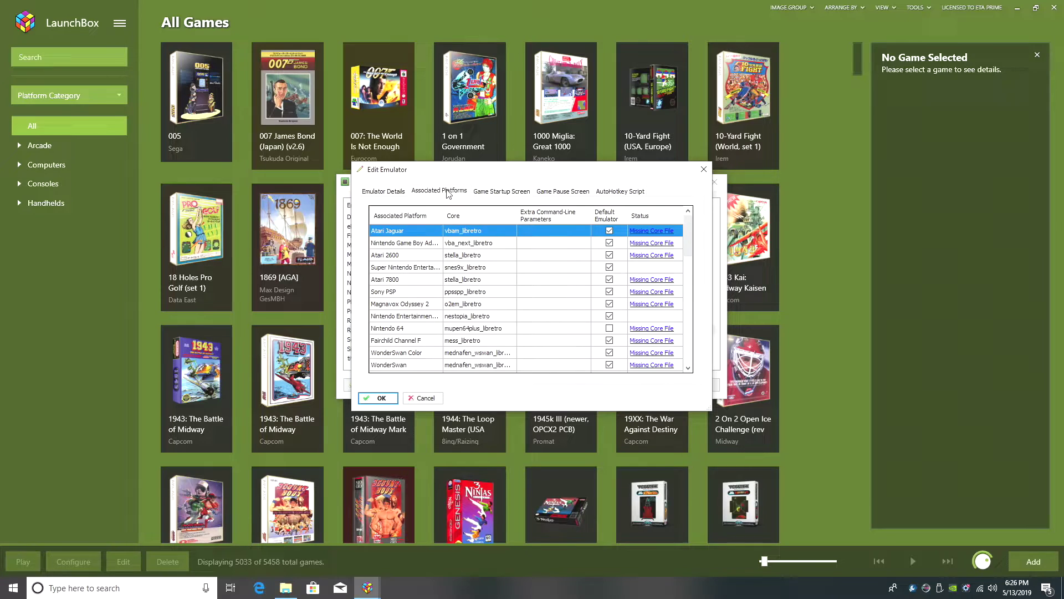
scroll(447, 283, down, 5)
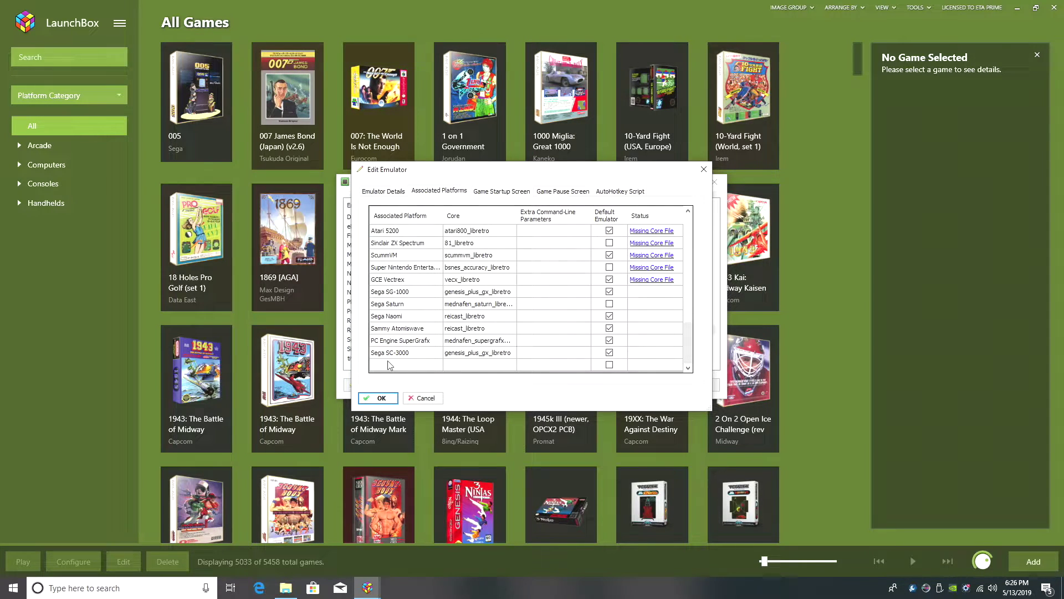
Set the Sega SC-3000 platform's core to genesis_plus_gx_libretro, save the Retroarch emulator, and close the emulator manager
click(516, 353)
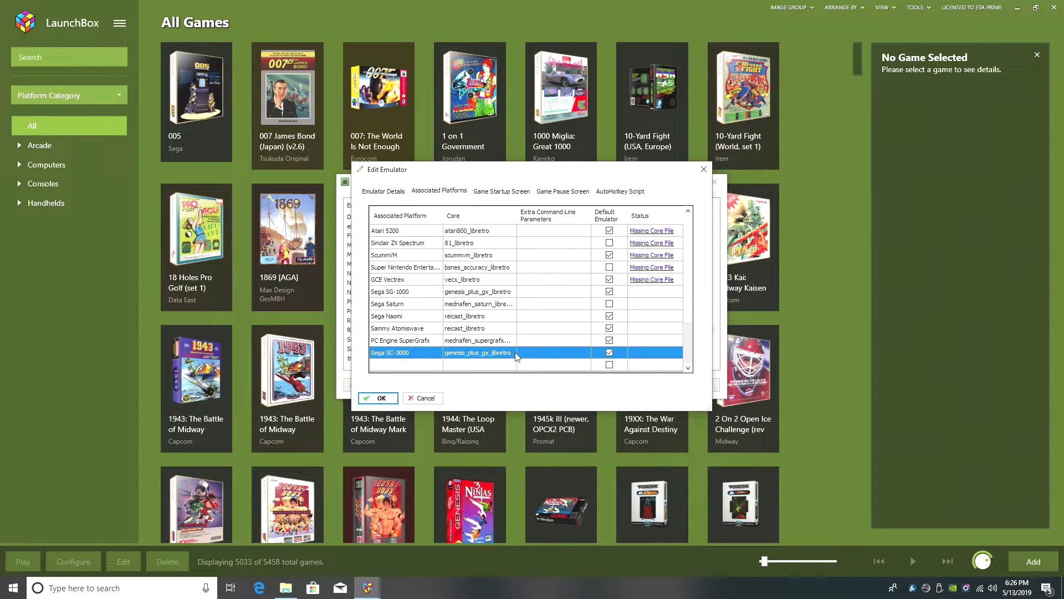
click(511, 353)
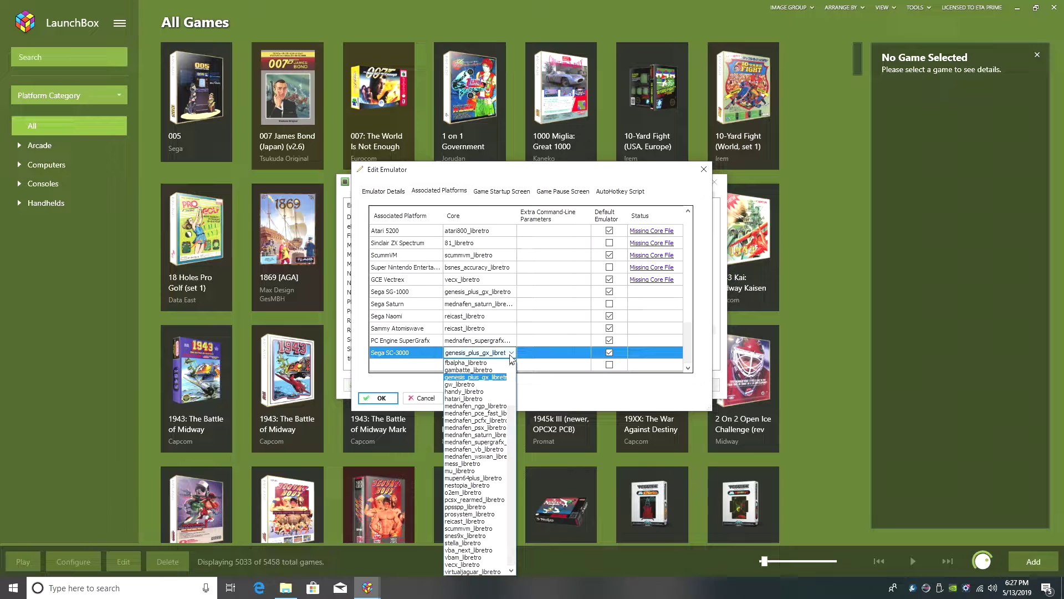
click(483, 377)
click(501, 362)
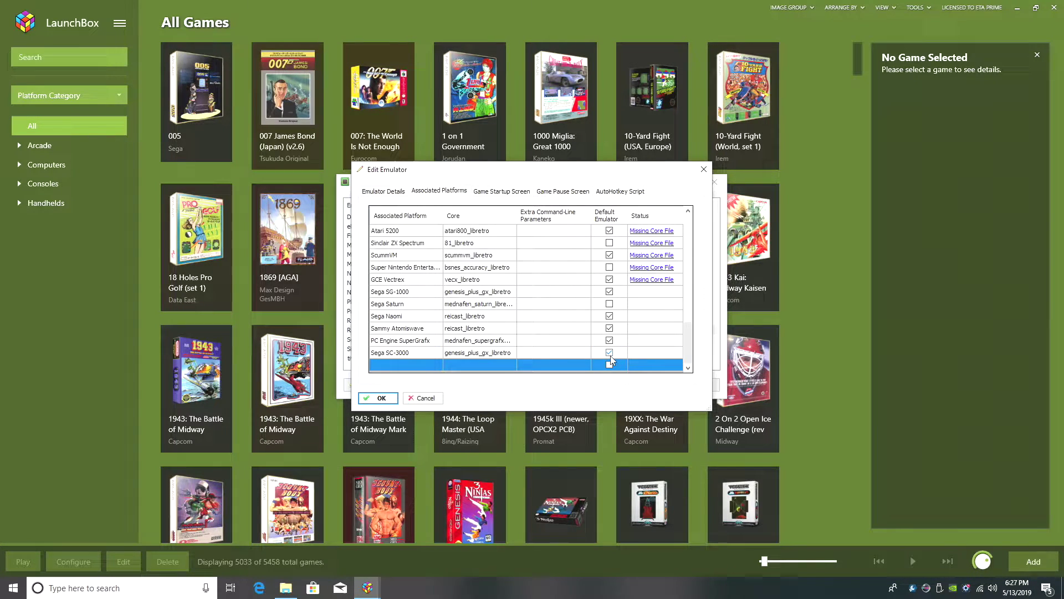
click(388, 398)
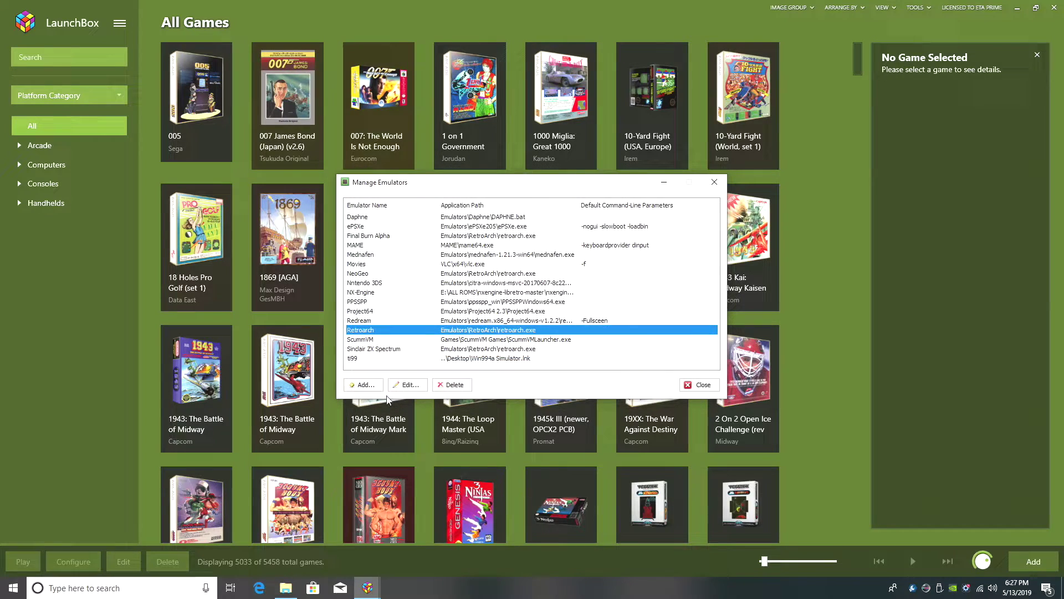
click(691, 387)
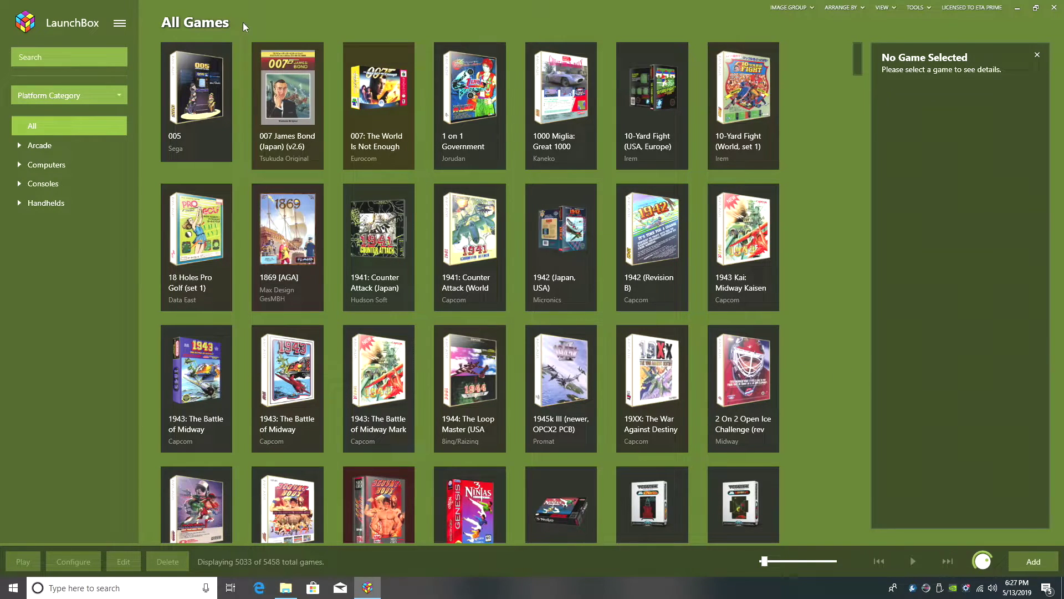
Start a ROM files import and advance the wizard to the file selection page
click(120, 23)
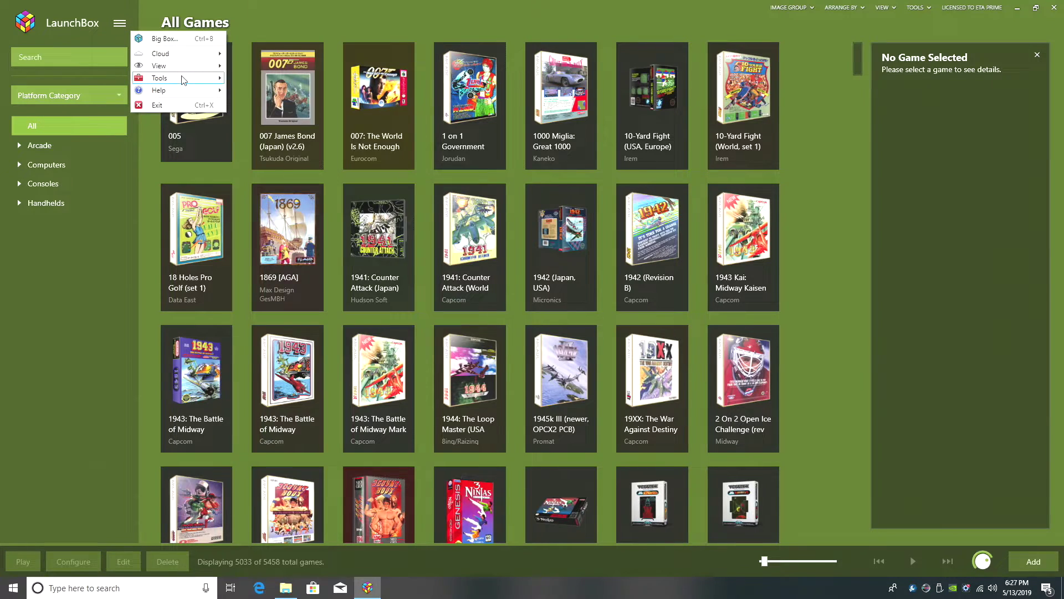
mouse_move(183, 80)
mouse_move(323, 245)
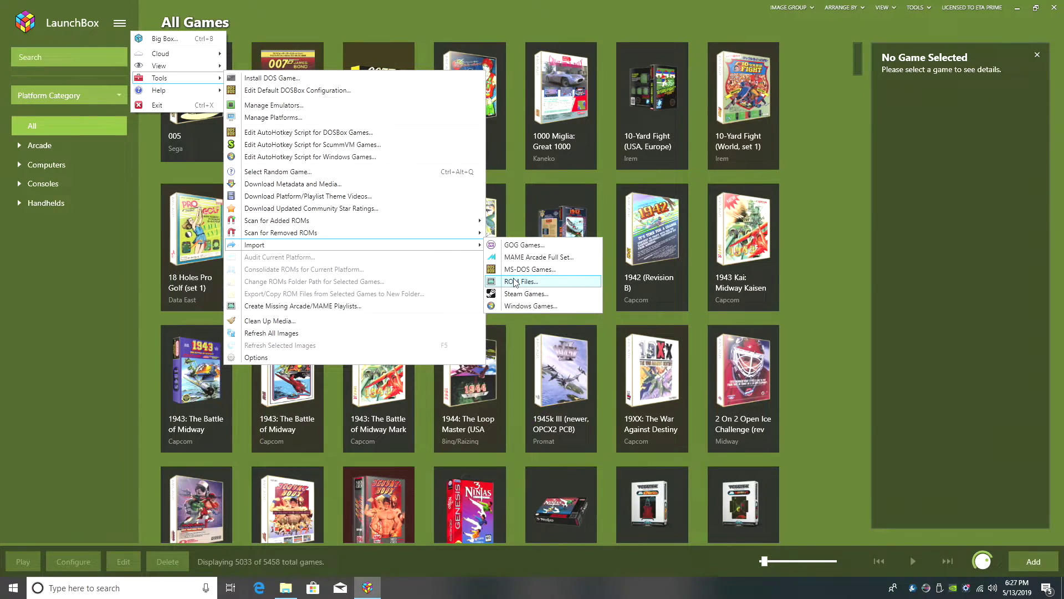
click(515, 282)
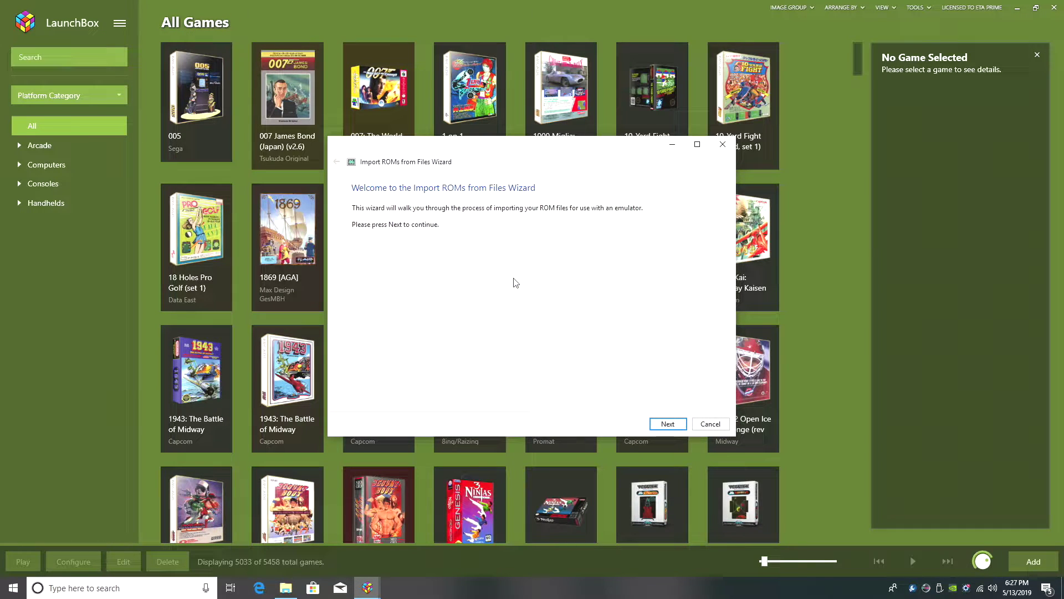
click(666, 424)
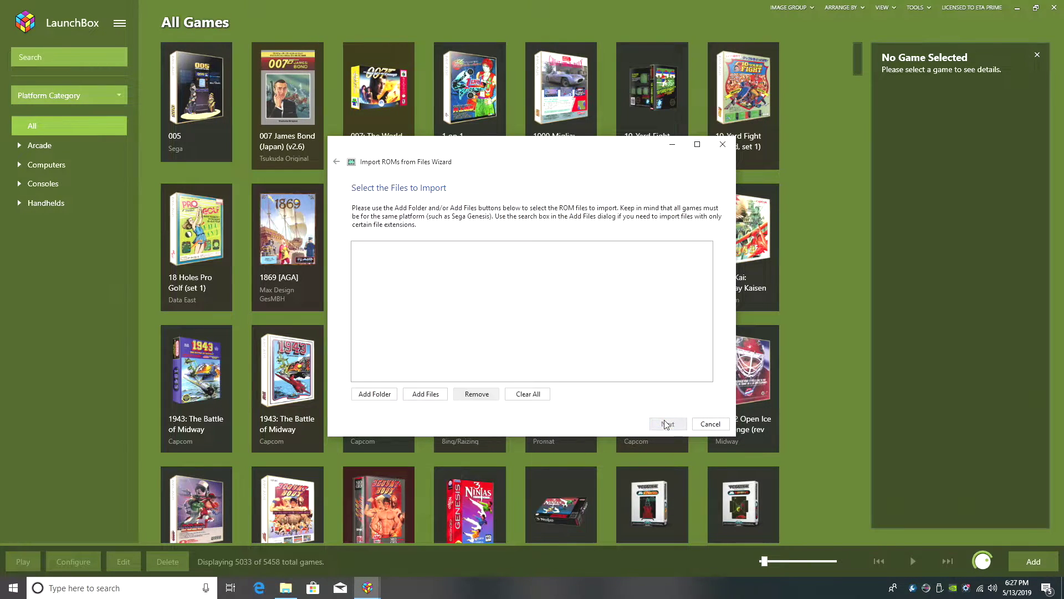
Add the sc-3000 folder from LaunchBox's Games folder to the files to import, and continue to platform selection
click(370, 393)
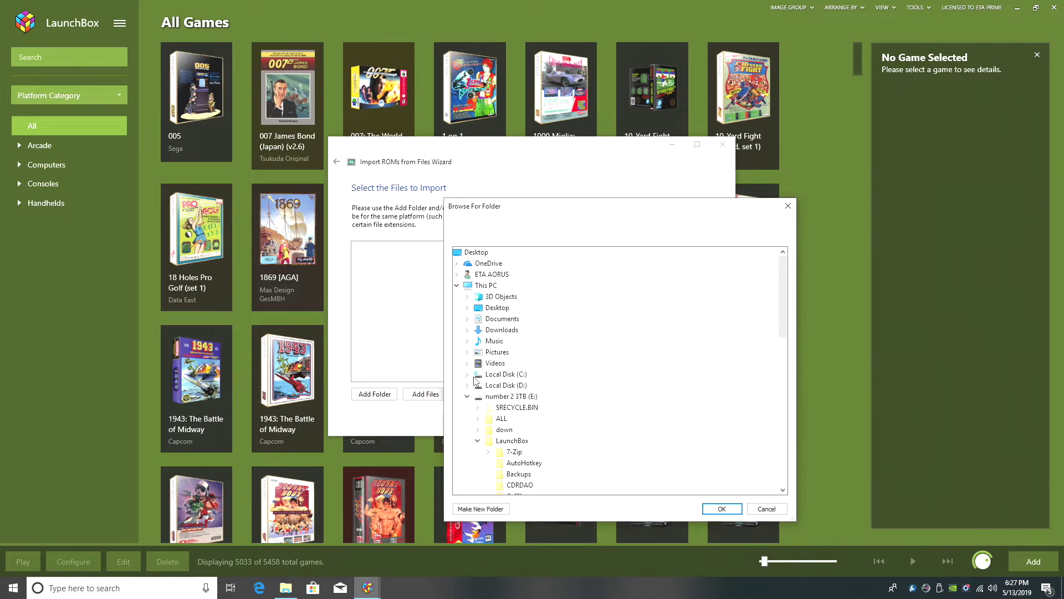
scroll(557, 374, down, 5)
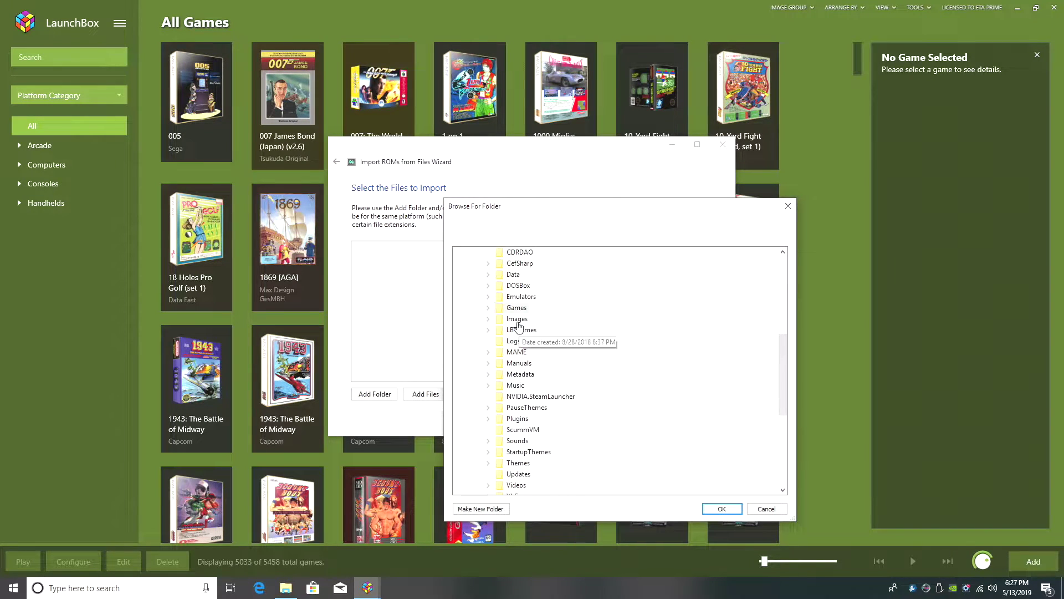
click(495, 309)
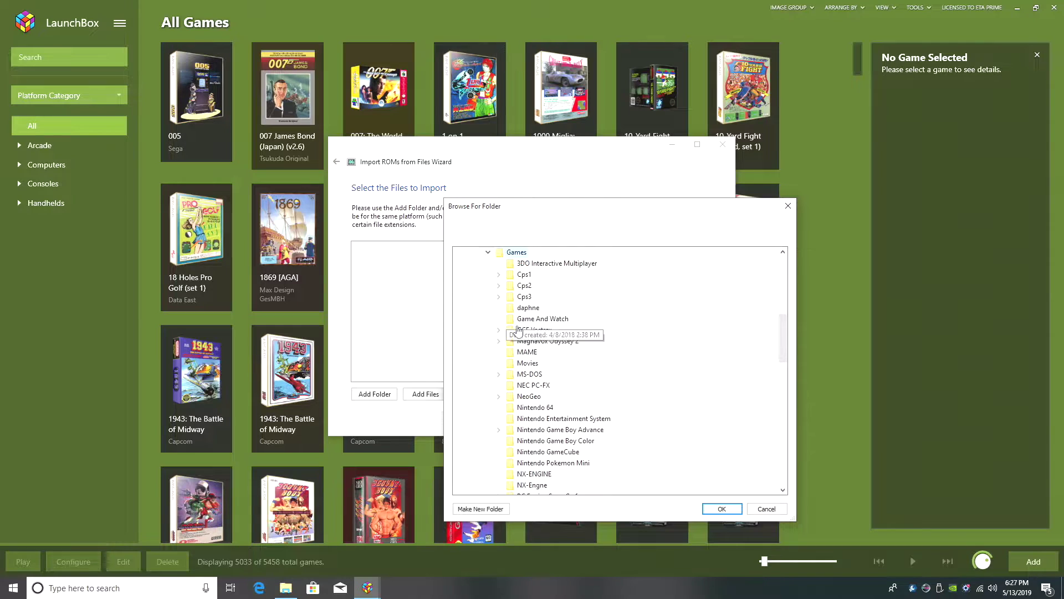
scroll(522, 341, down, 6)
scroll(524, 340, down, 2)
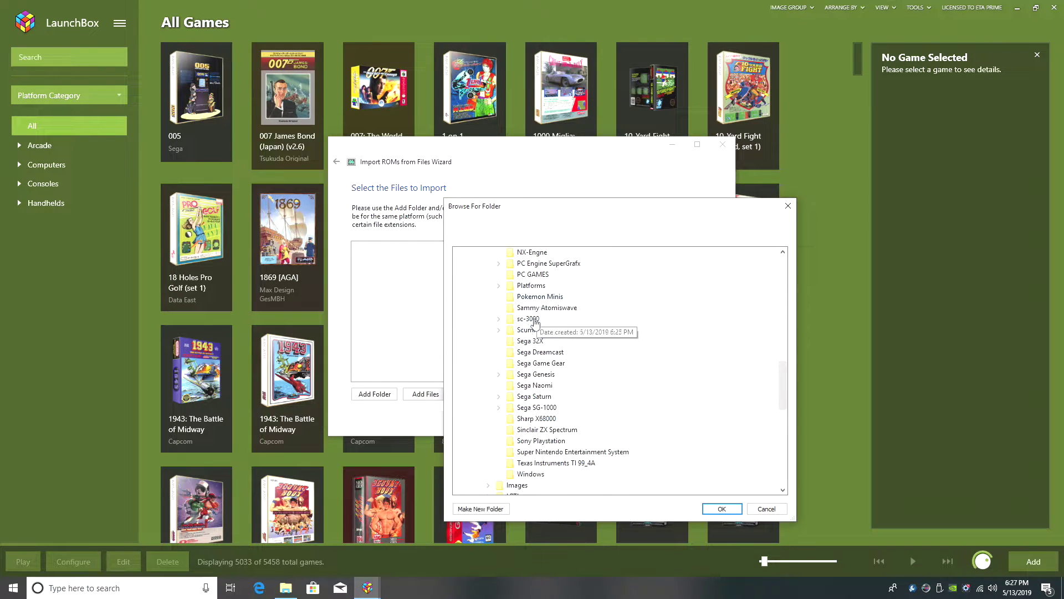
click(534, 320)
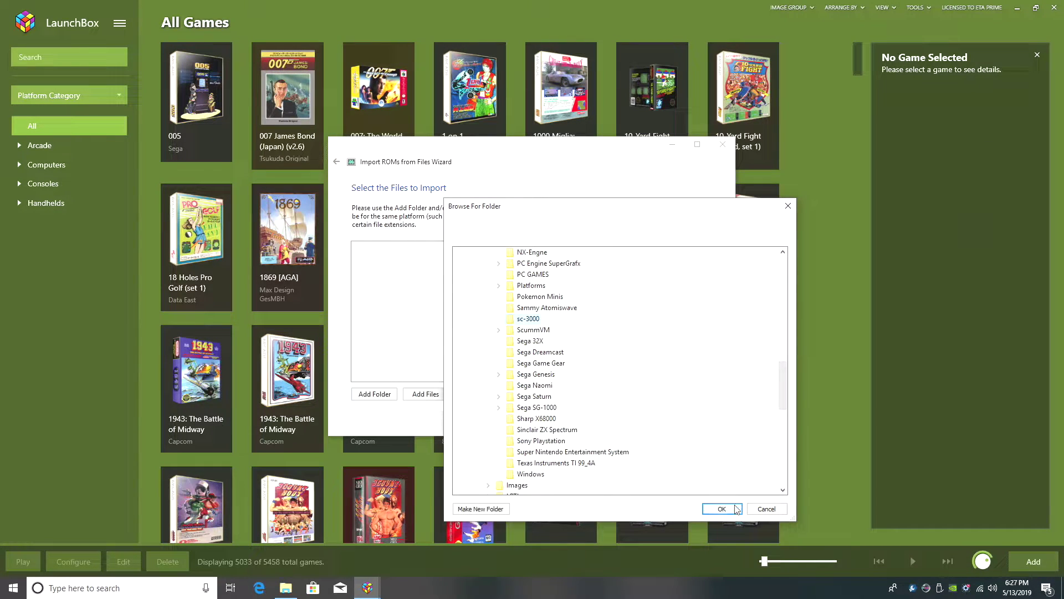
click(722, 509)
click(679, 425)
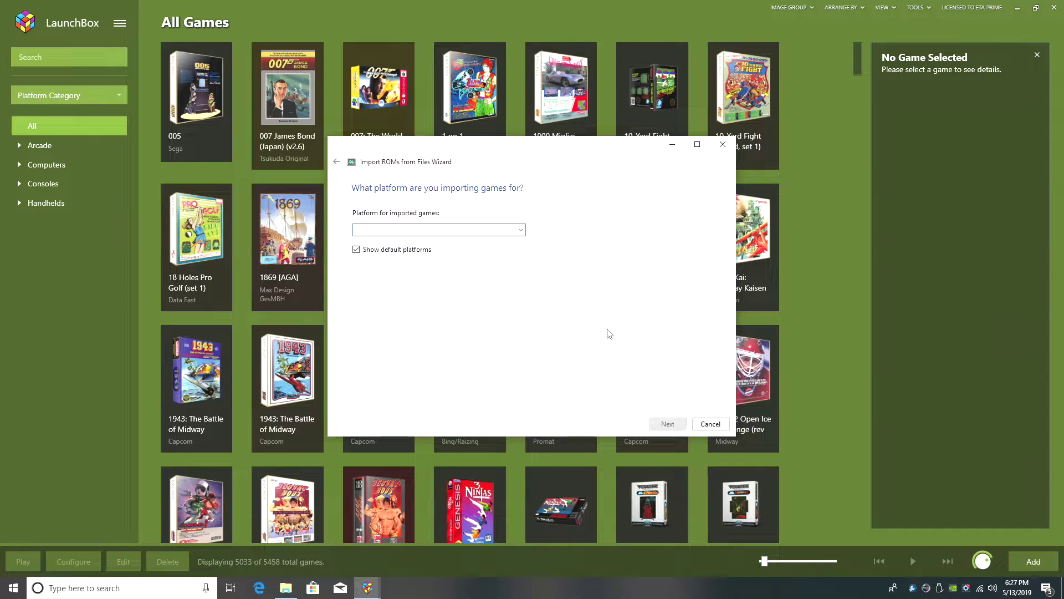
Set the platform for the imported games to Sega SC-3000 and continue to the emulator choice
click(521, 230)
drag(518, 281, 520, 420)
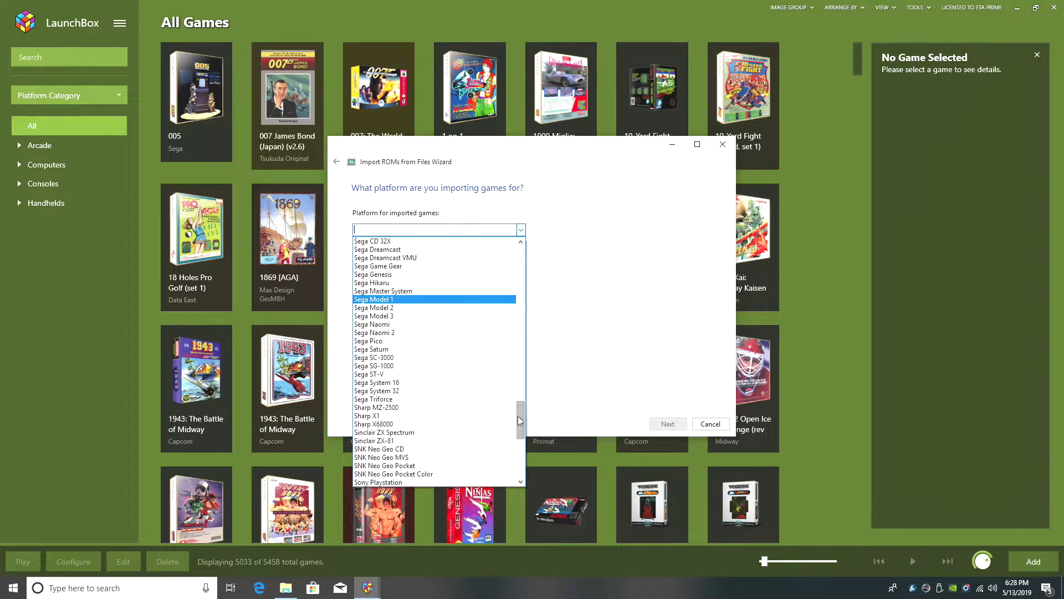
click(429, 357)
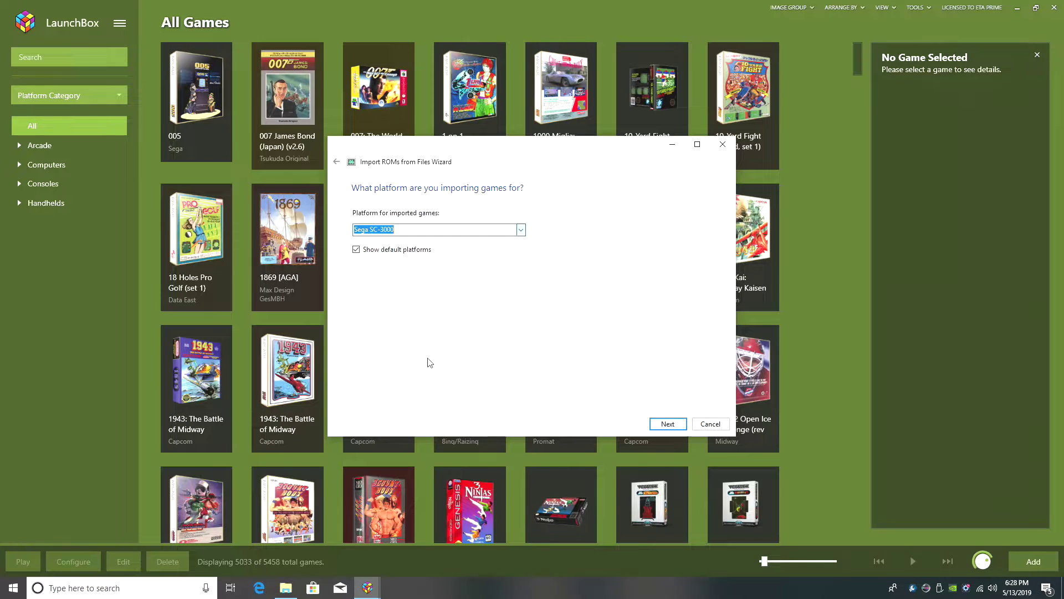
click(668, 424)
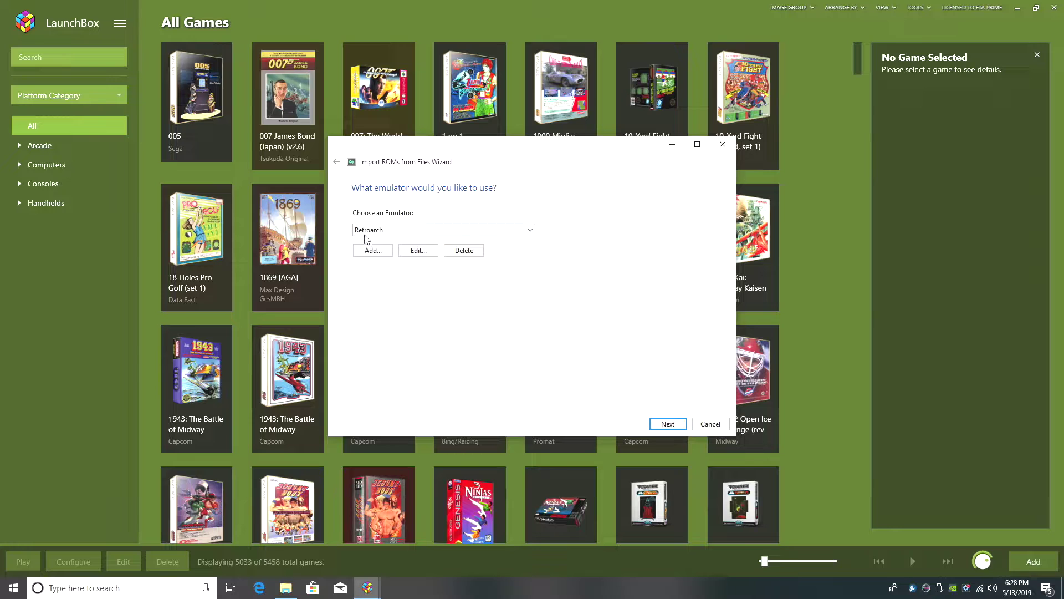
Choose Retroarch as the emulator and use the ROM files in their current location
click(530, 236)
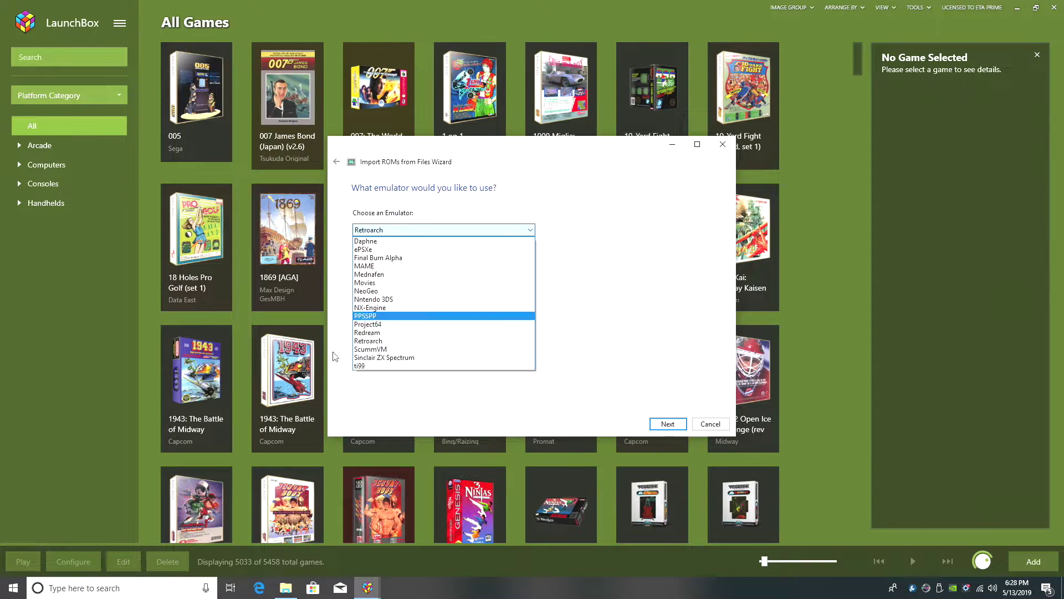
click(390, 344)
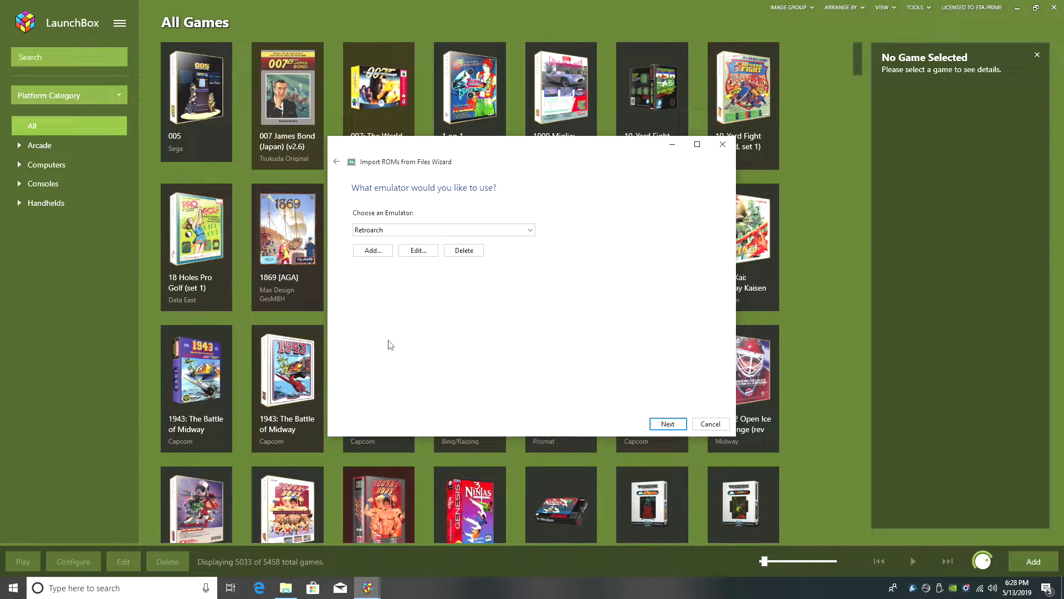
click(668, 424)
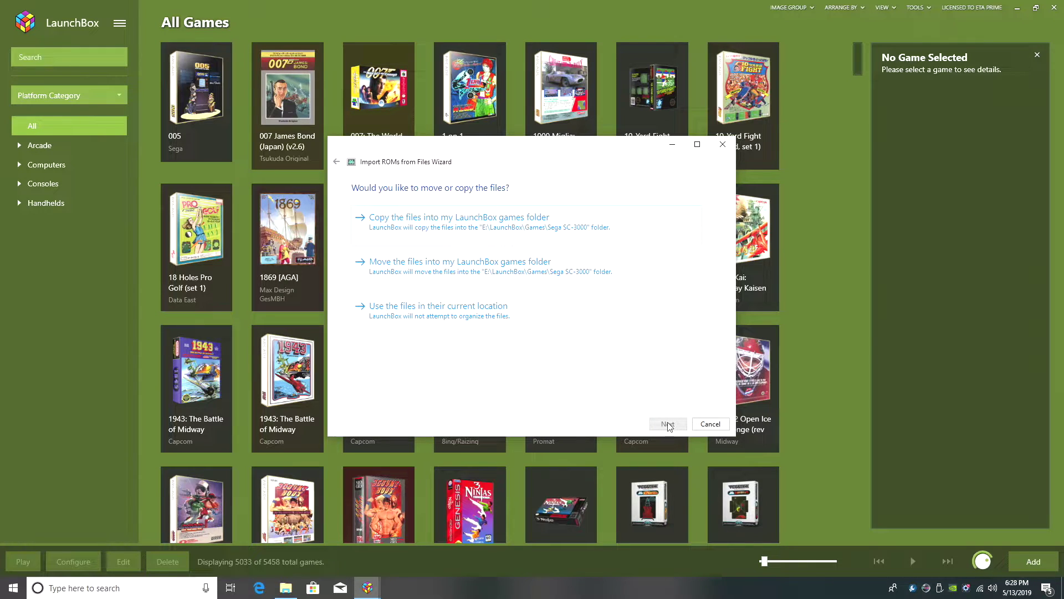
click(499, 323)
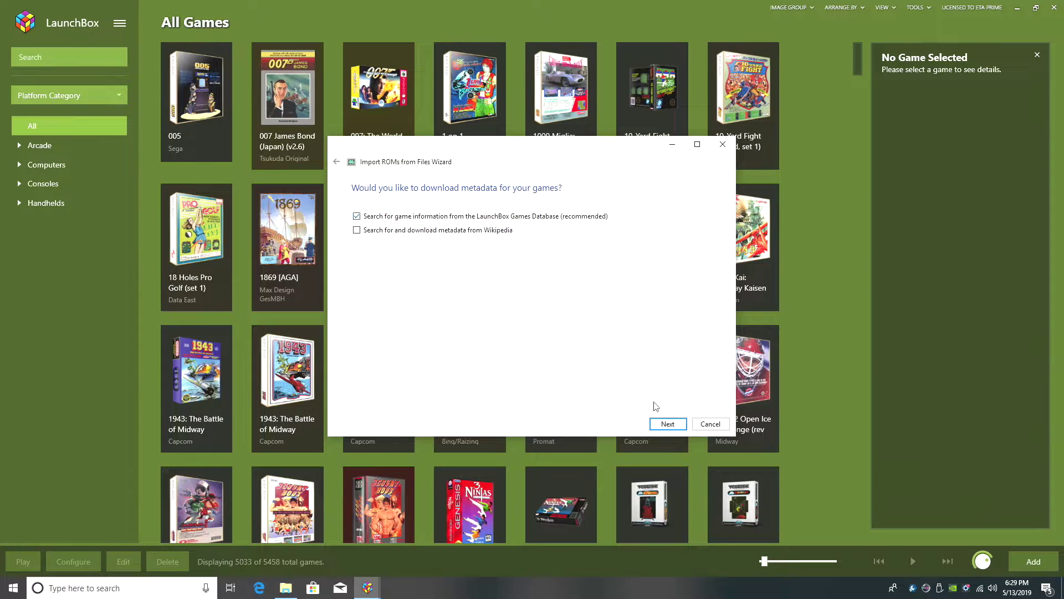
Accept the LaunchBox Games Database metadata search and the selected image types, continuing to the custom options
click(669, 424)
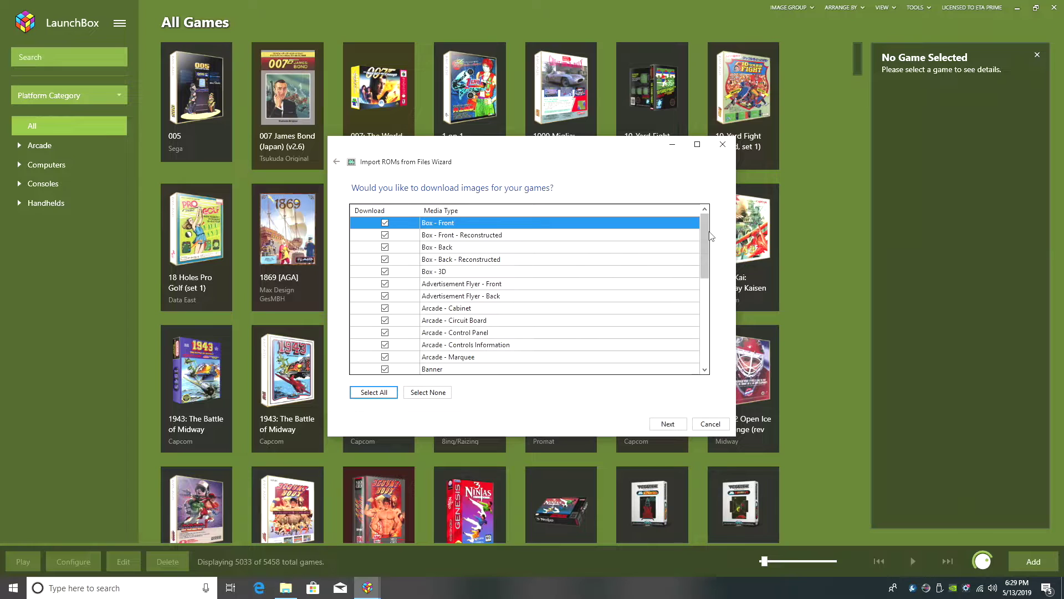
scroll(692, 338, down, 7)
scroll(692, 332, up, 7)
click(684, 223)
click(668, 424)
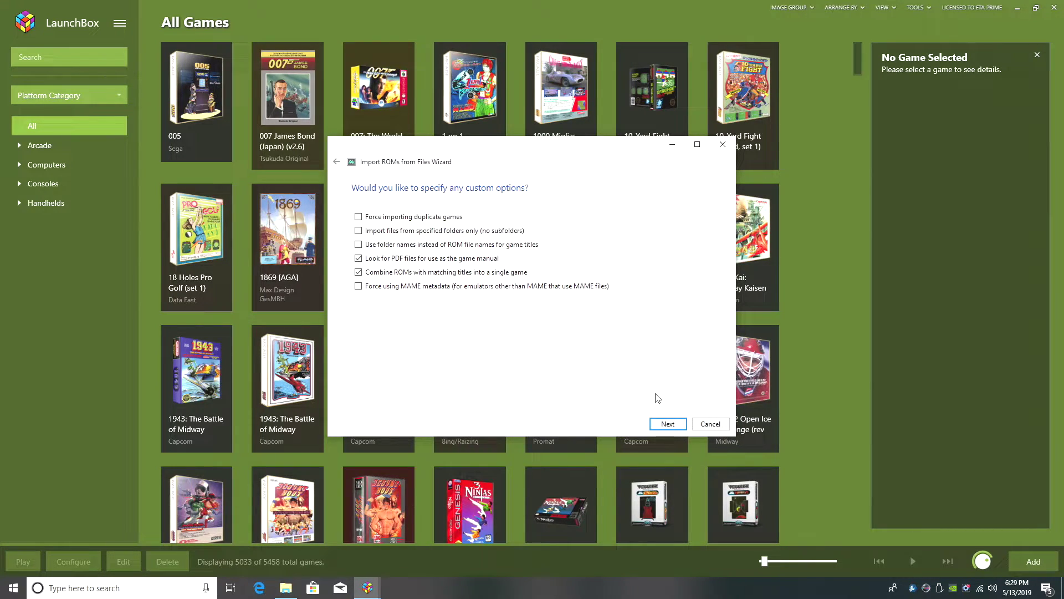
Accept the default custom options, finish importing the listed Sega SC-3000 games, and dismiss the completion message
click(668, 424)
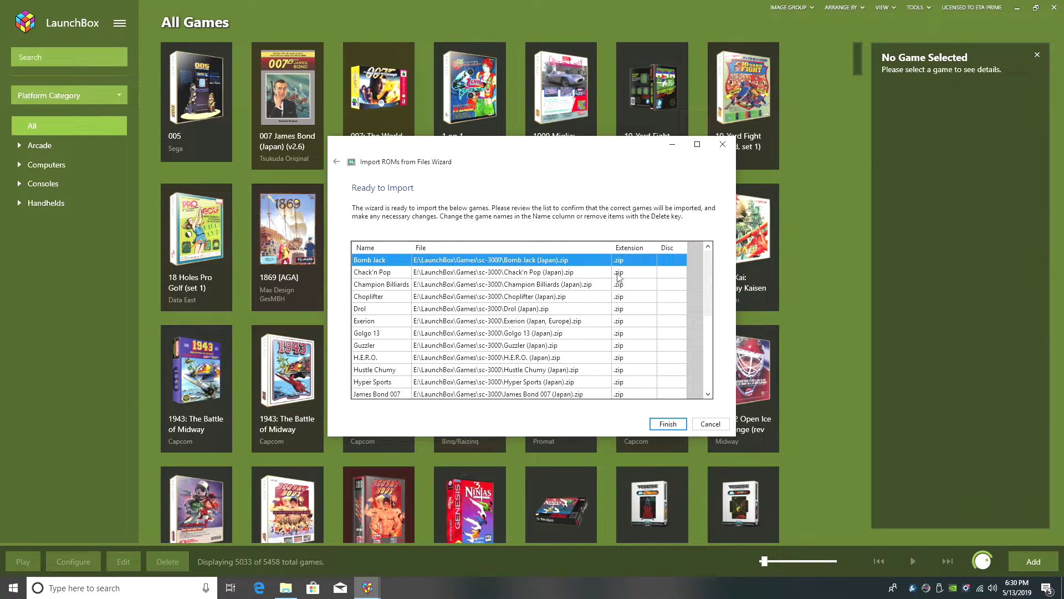
click(677, 423)
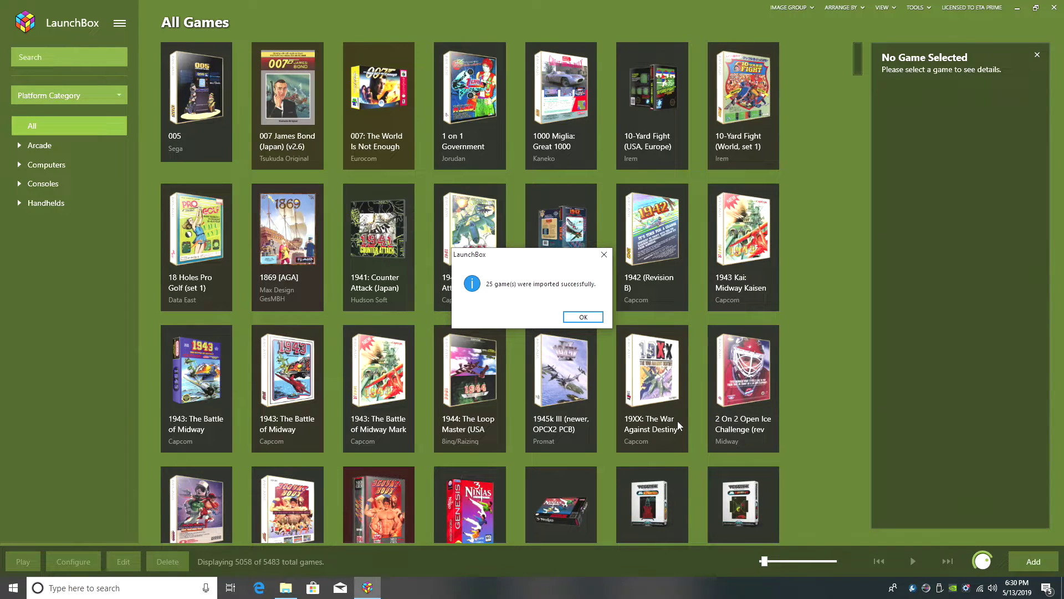
click(584, 317)
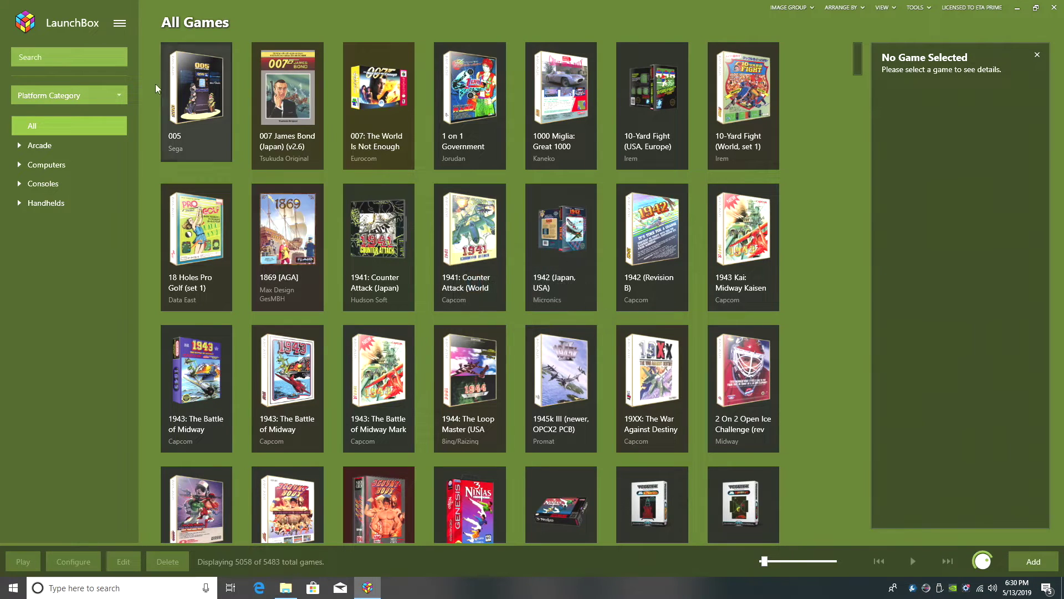
Show the Sega SC-3000 platform under Computers, launch Guzzler (Japan), and start a game
click(22, 159)
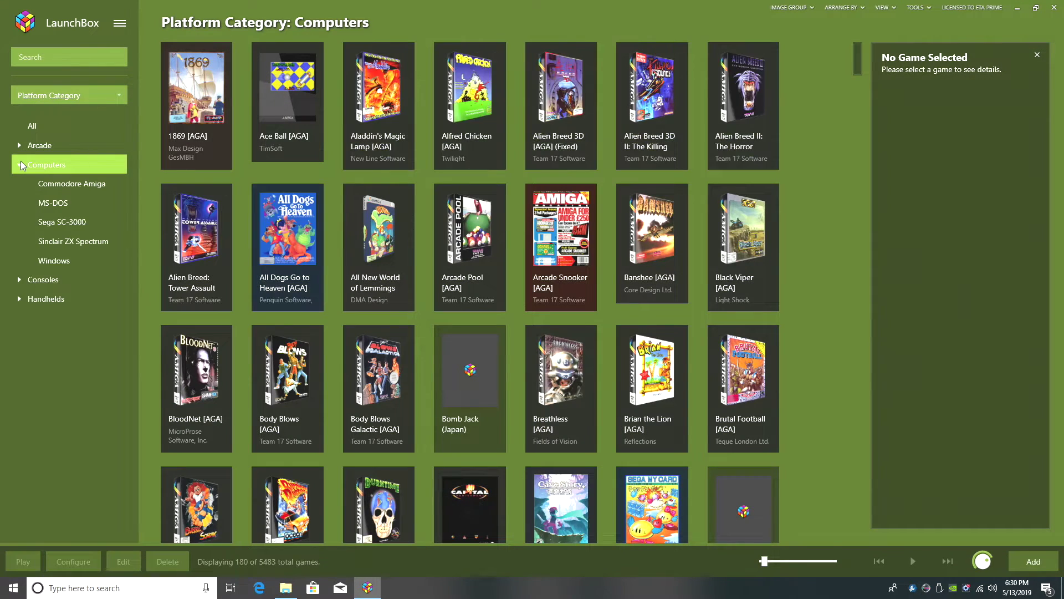
click(74, 222)
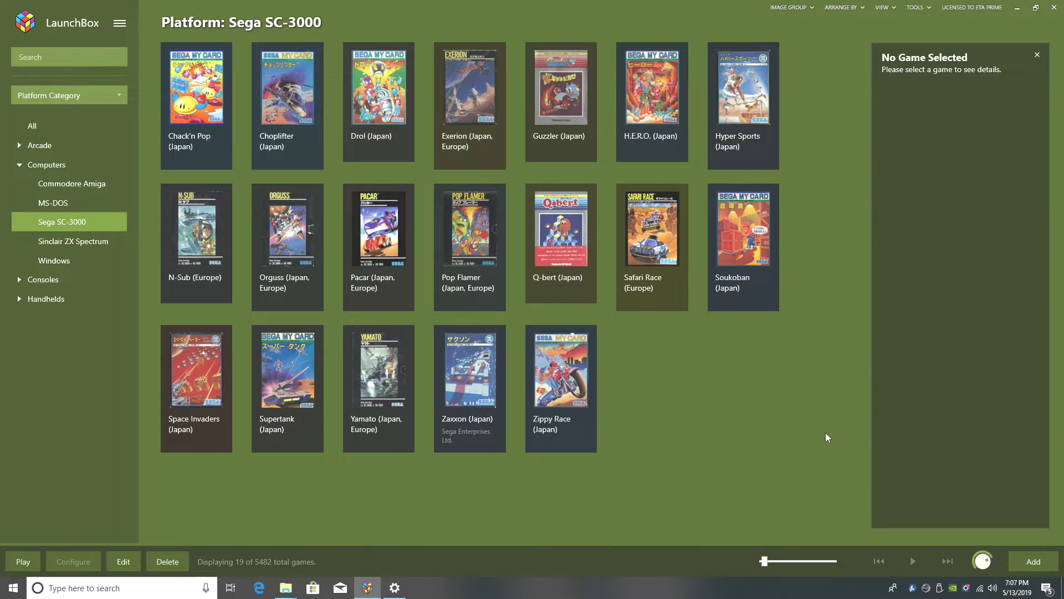
double_click(552, 106)
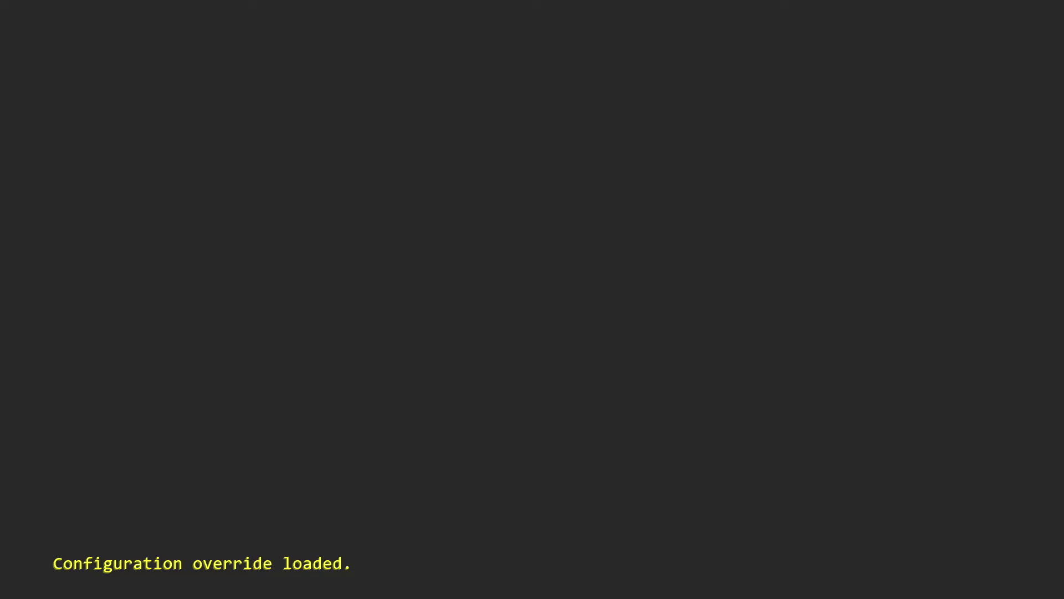
key(1)
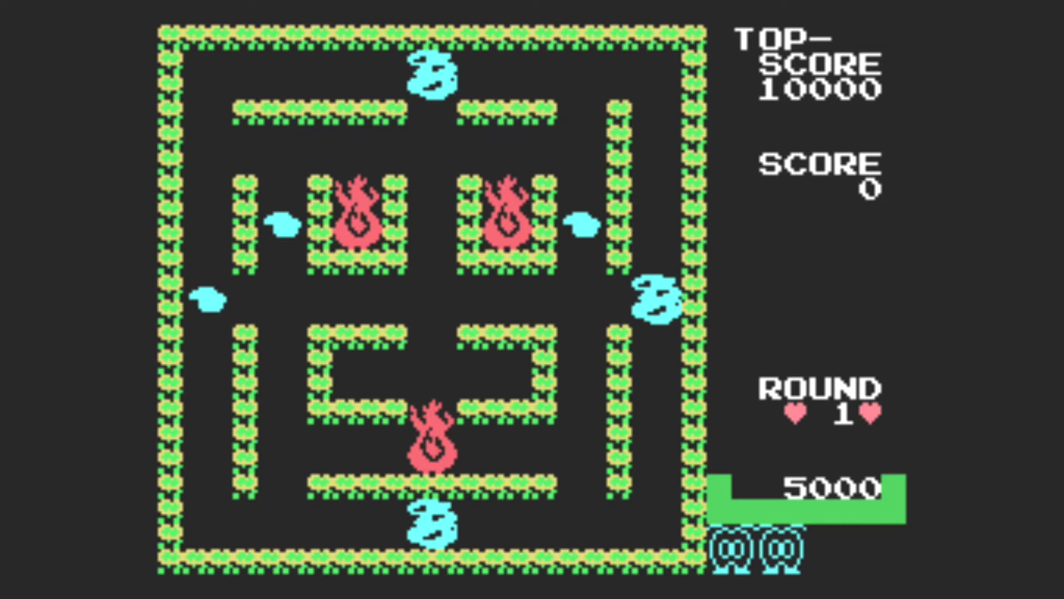
key(Left)
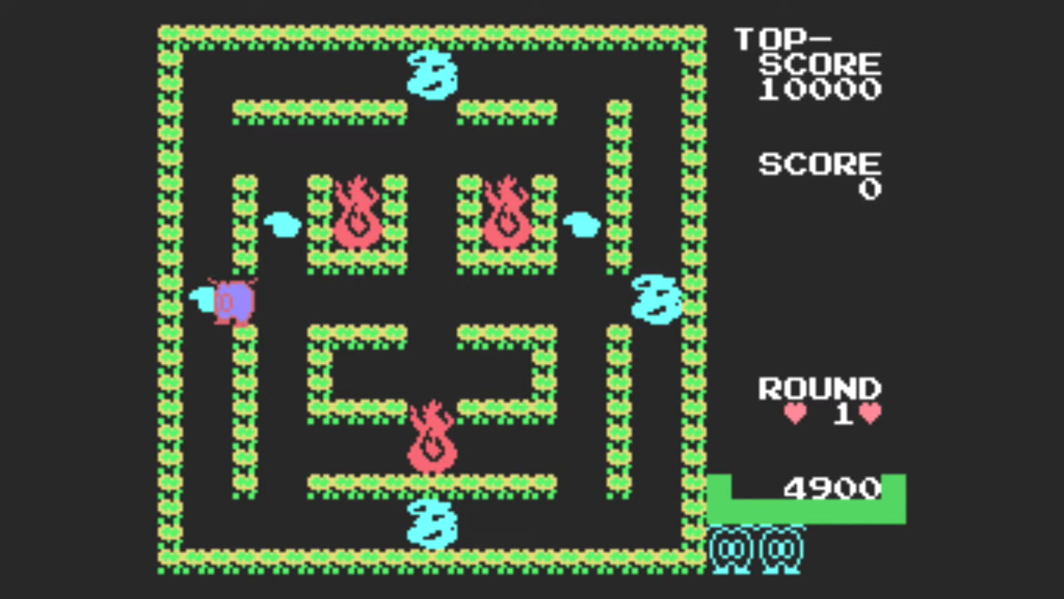
key(Up)
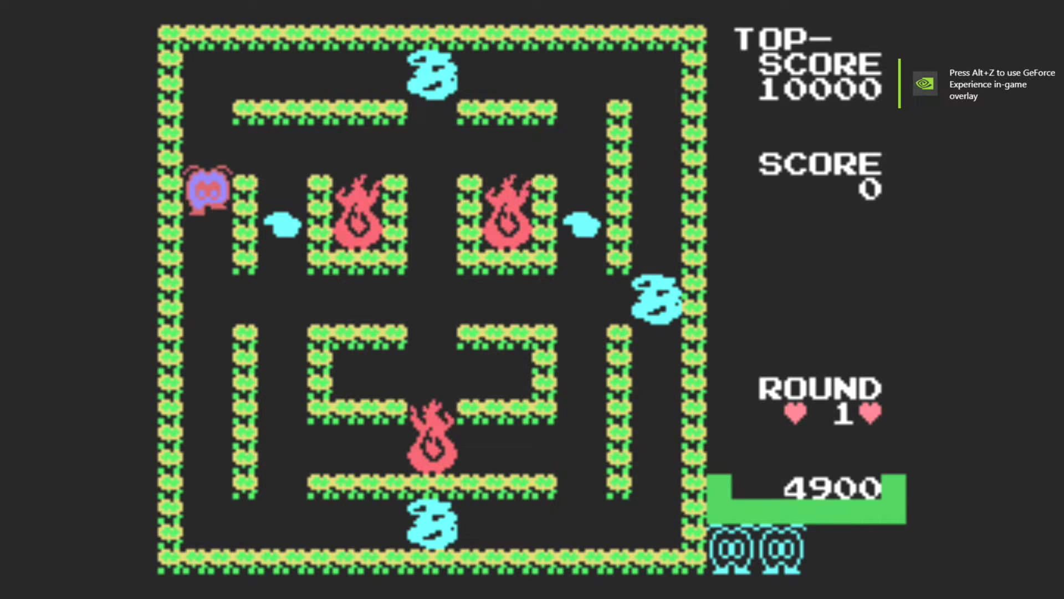
key(Right)
key(Down)
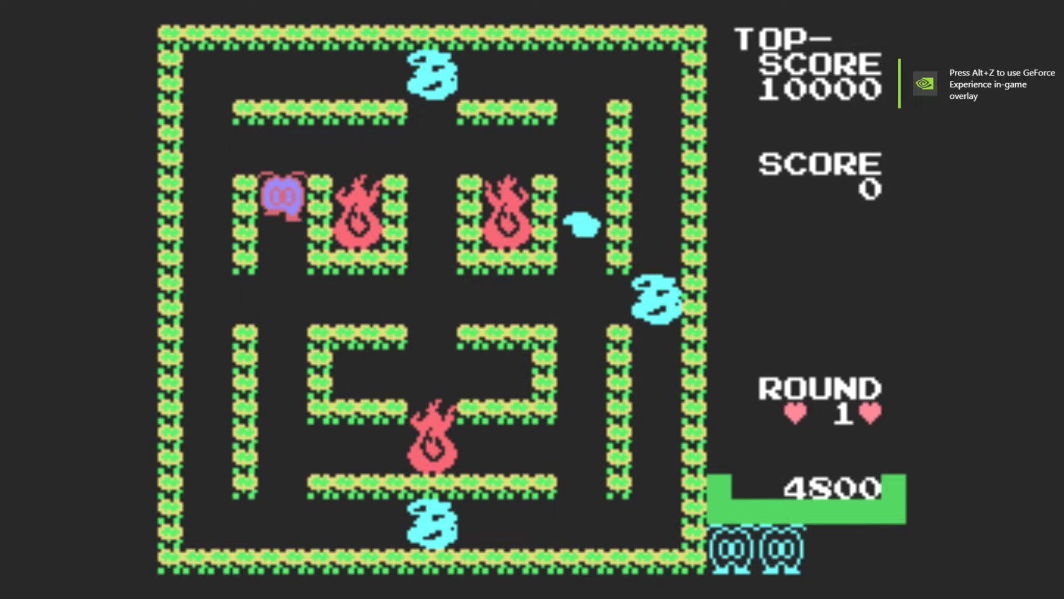
key(Right)
key(Right)
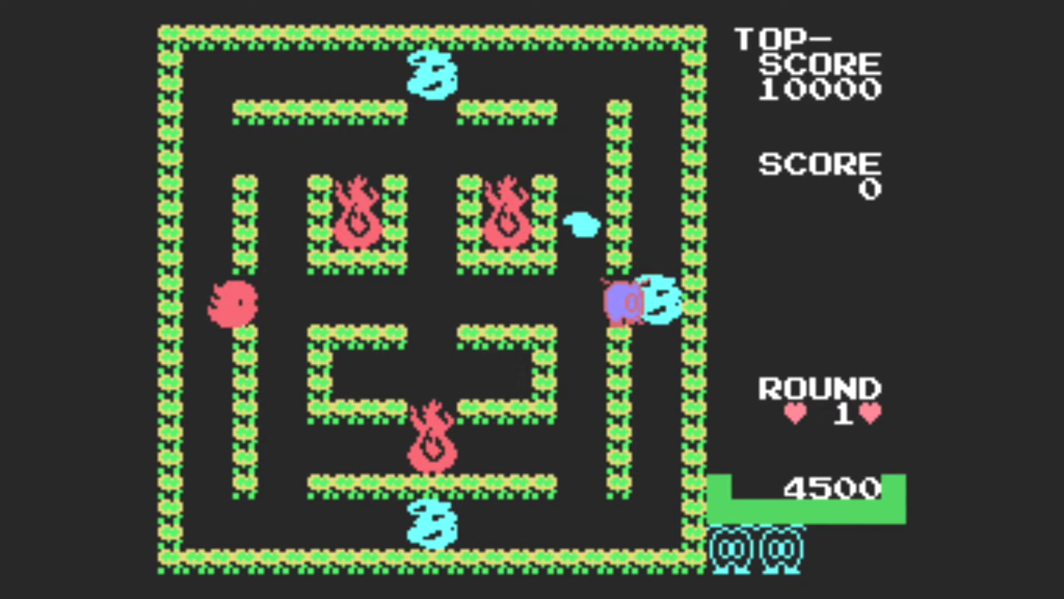
key(Left)
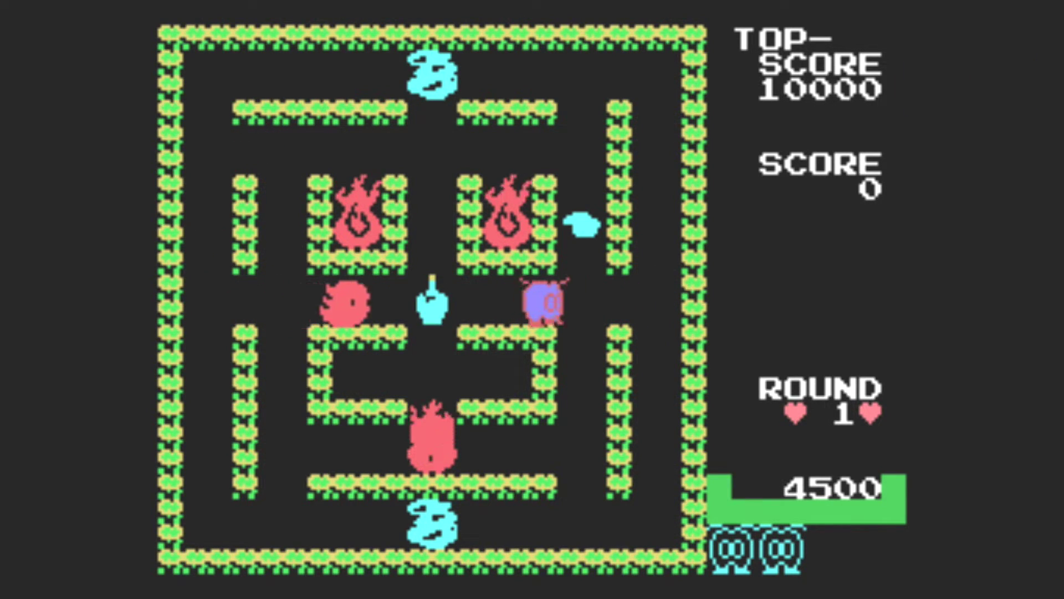
key(Right)
key(Up)
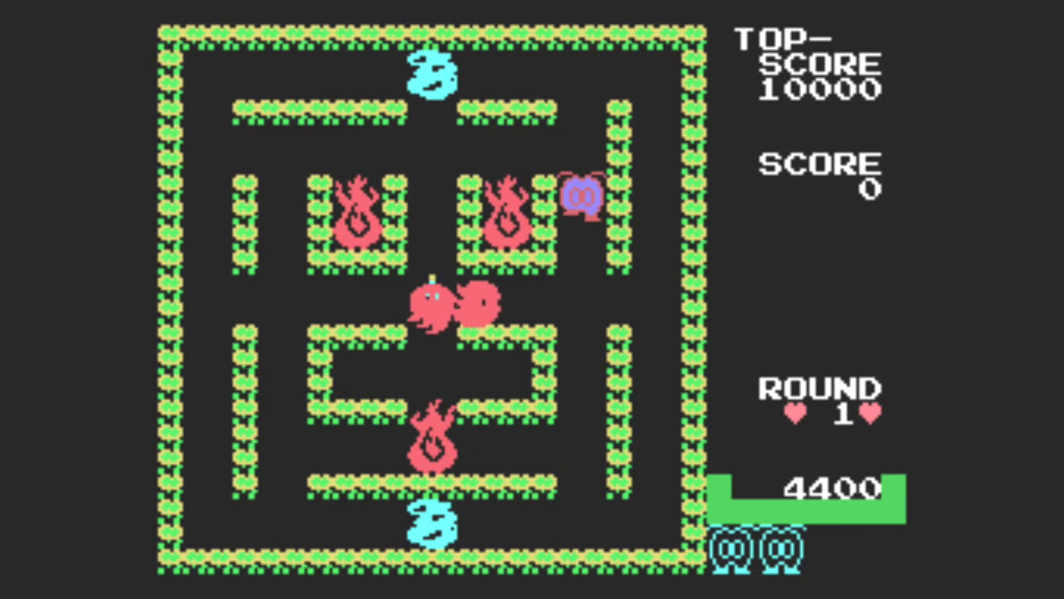
key(Left)
key(Right)
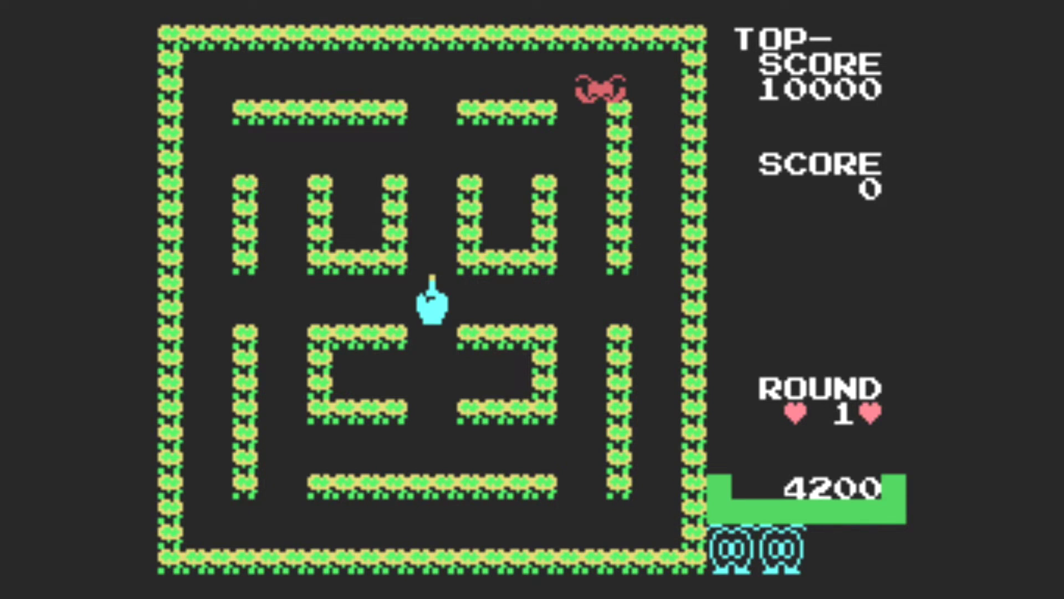
key(Left)
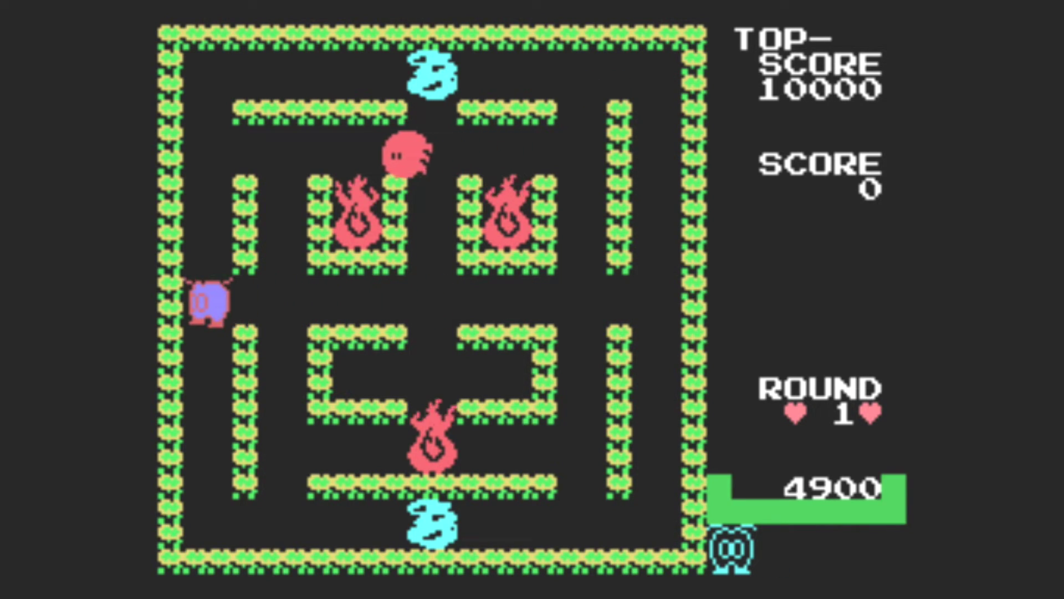